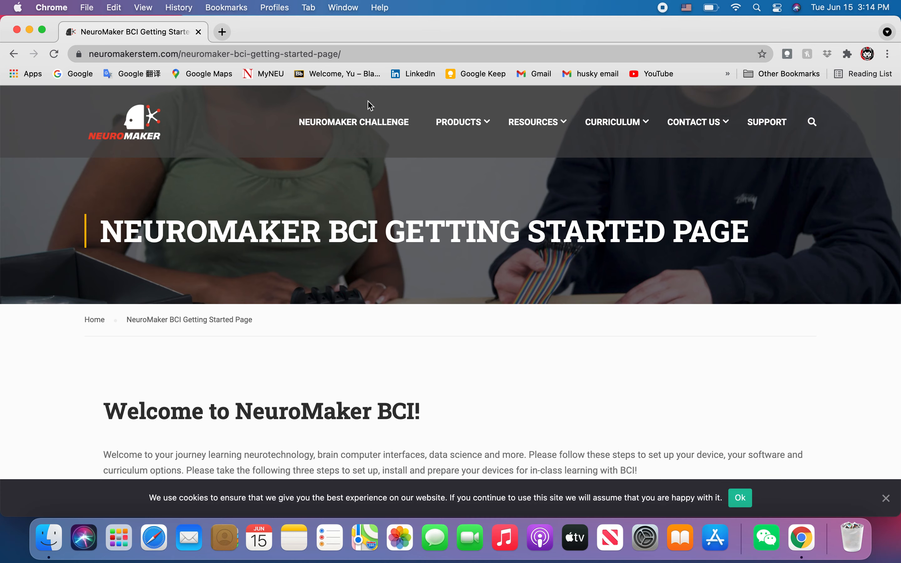
Accept the cookie notice on the NeuroMaker website
scroll(460, 219, "down", 3)
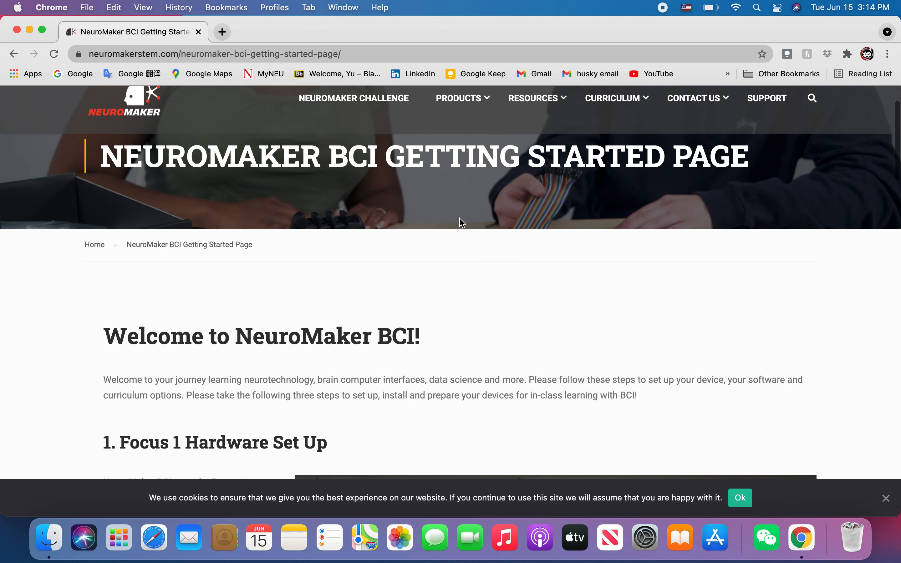
scroll(460, 220, "down", 3)
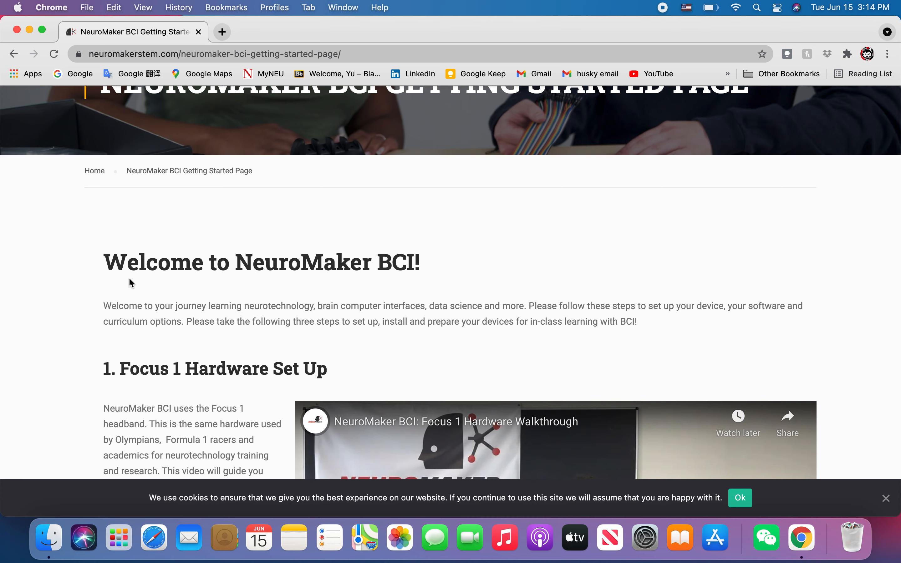
scroll(132, 283, "down", 2)
scroll(131, 283, "down", 3)
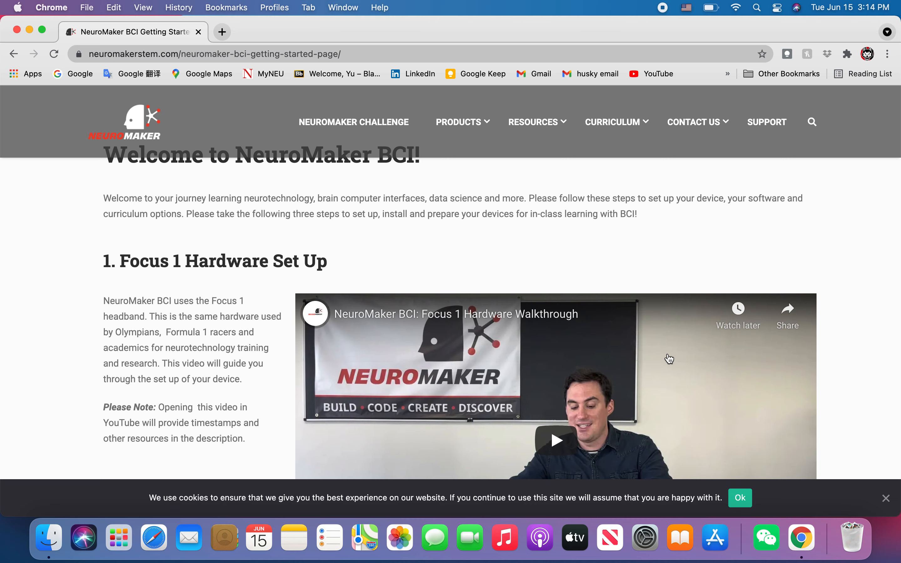
left_click(751, 505)
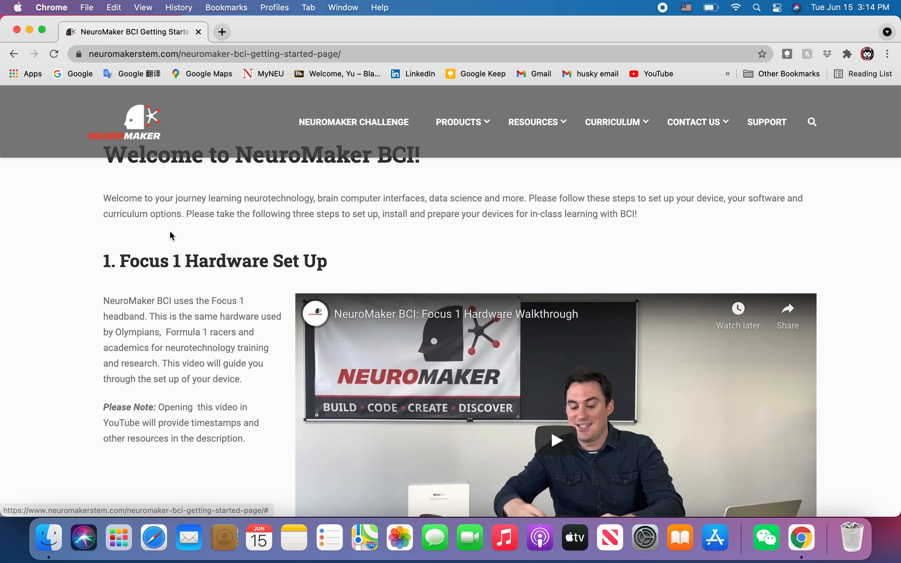
Follow the 'NeuroMaker BCI Connect for Mac OS Big Sur' link in section 2
scroll(80, 285, "down", 3)
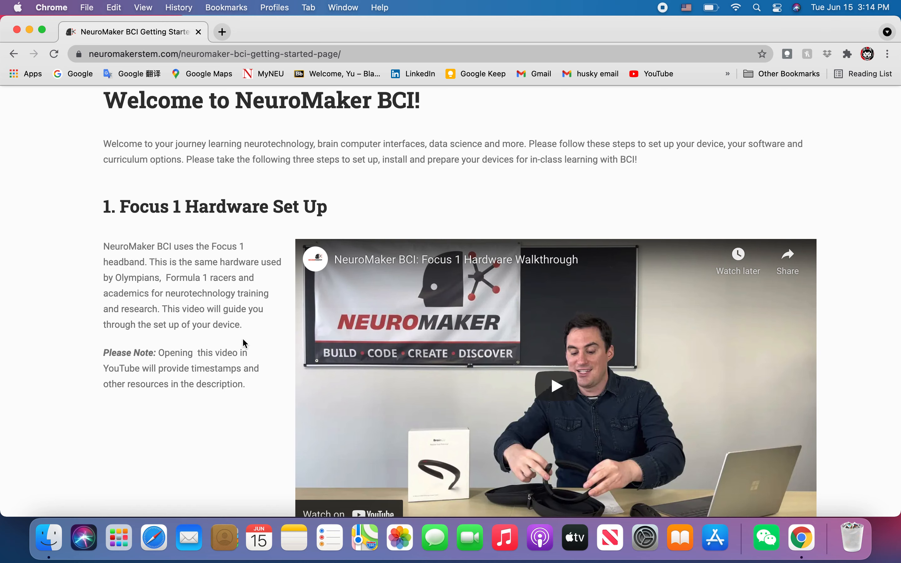
scroll(208, 346, "down", 5)
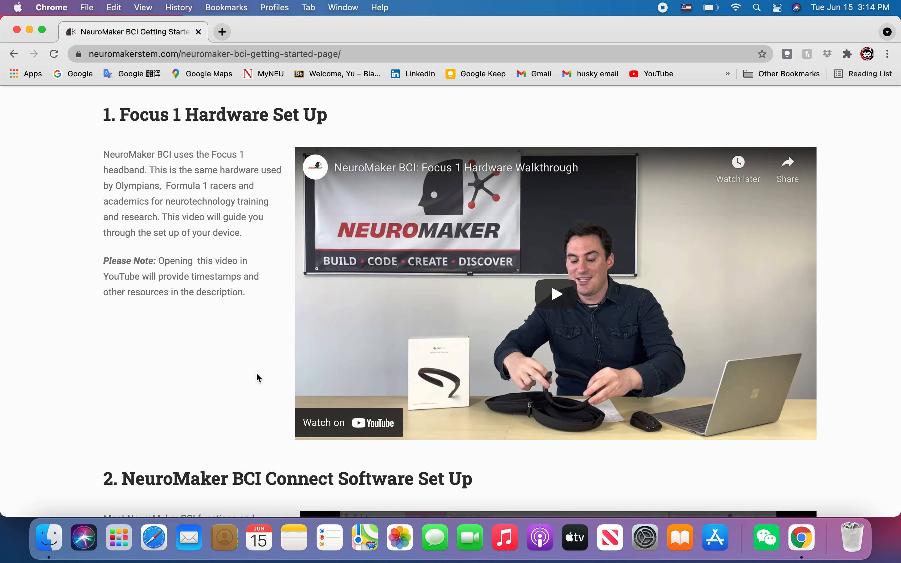
scroll(259, 378, "down", 4)
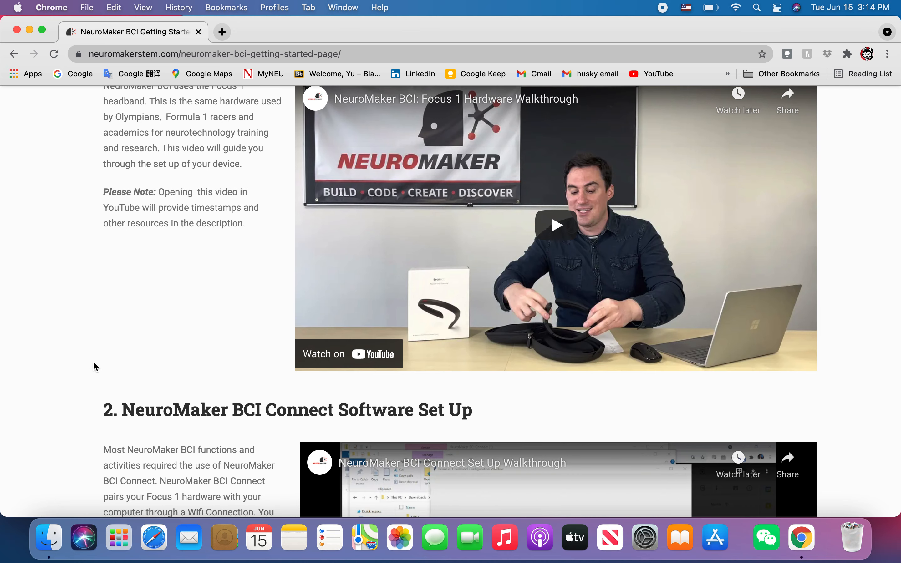
scroll(93, 363, "down", 3)
scroll(94, 364, "down", 9)
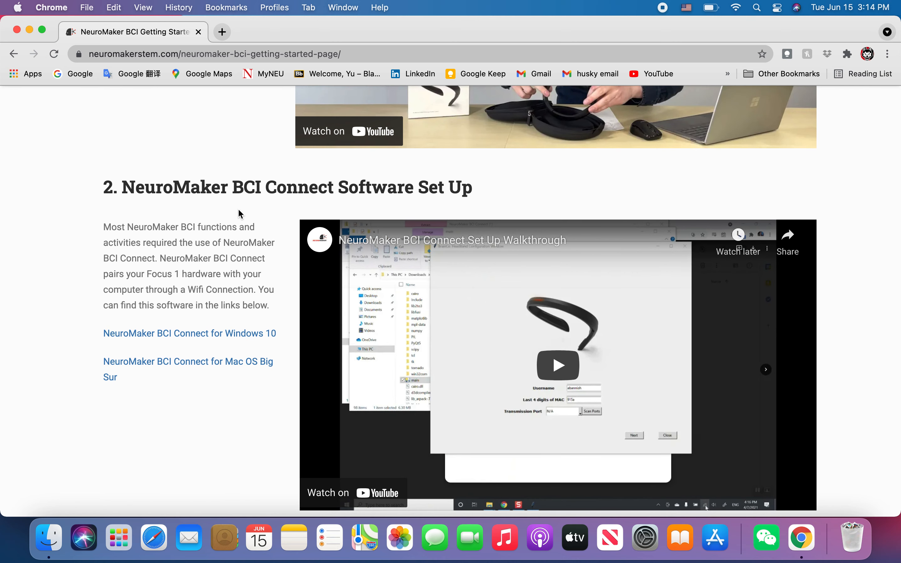
scroll(181, 276, "down", 2)
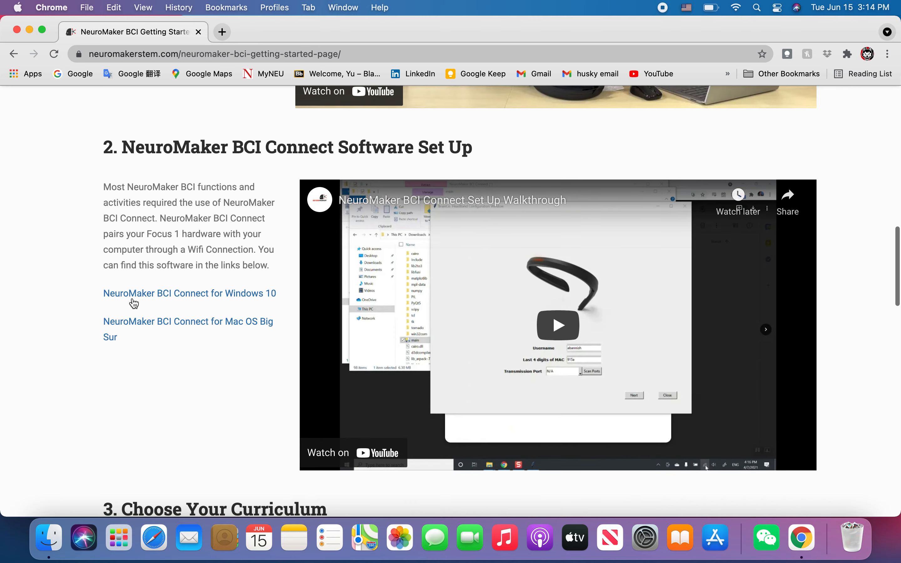
left_click(143, 326)
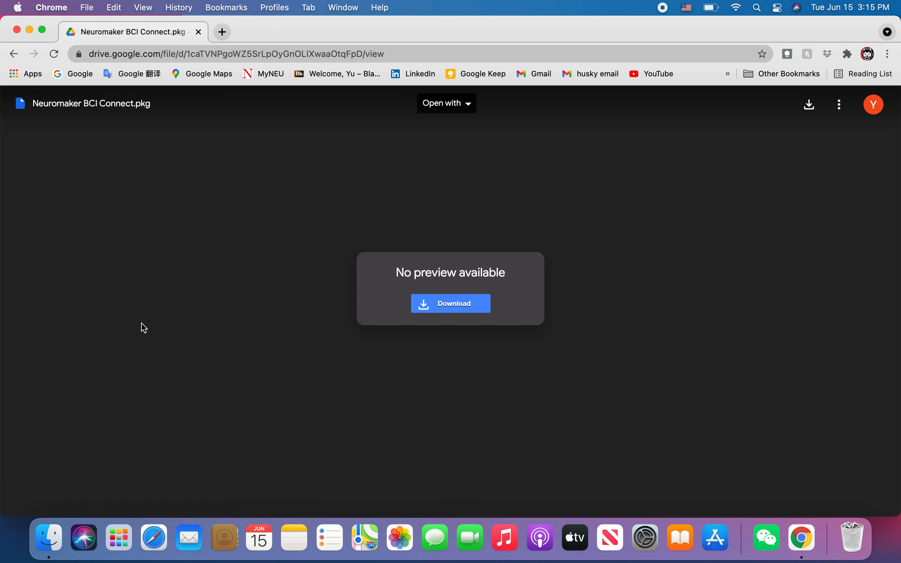
Download Neuromaker BCI Connect.pkg (135M) despite the virus-scan warning, then open it
left_click(453, 311)
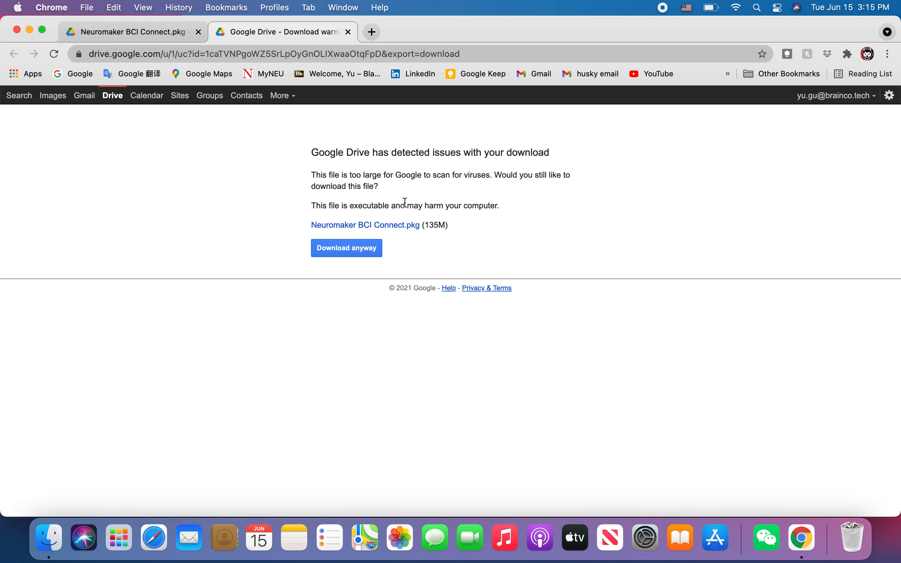
left_click(350, 257)
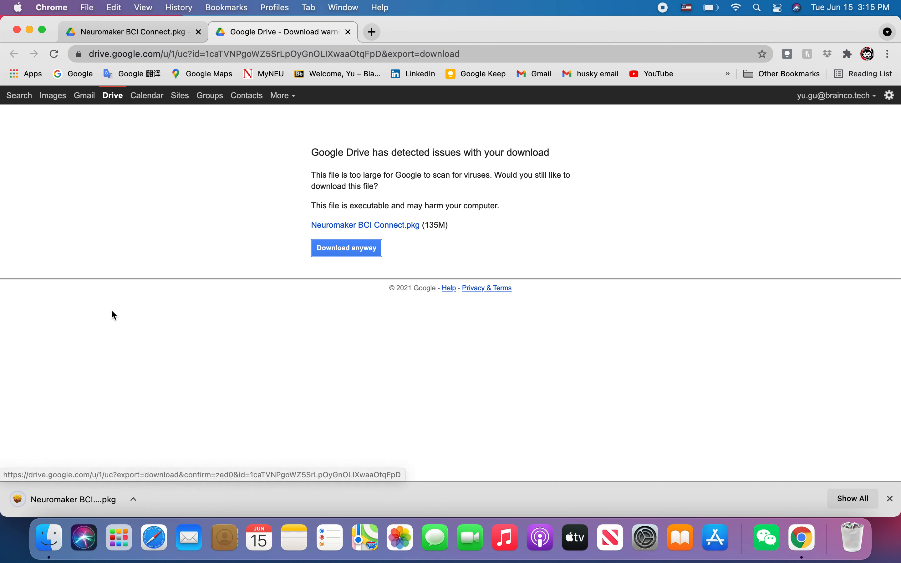
left_click(64, 494)
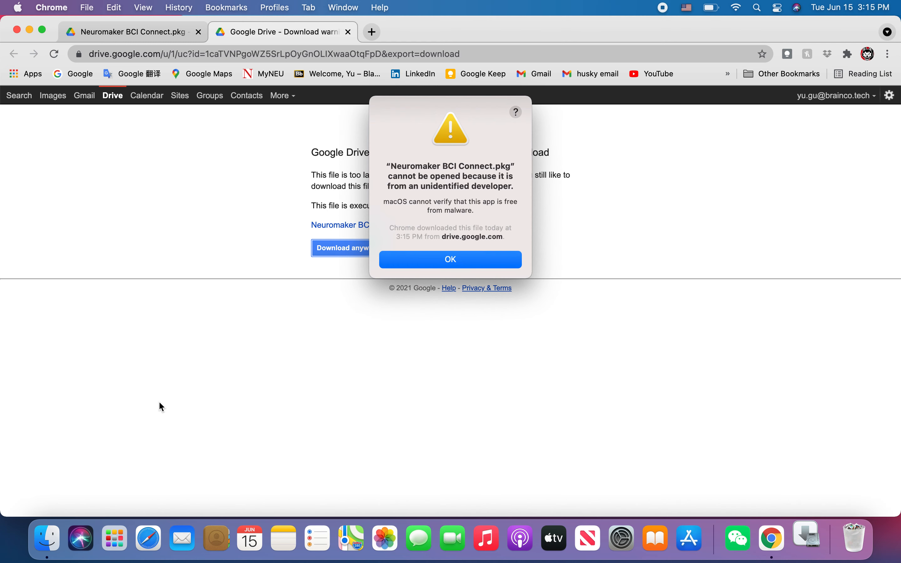
Dismiss the unidentified-developer warning and use Open Anyway in Security & Privacy
left_click(473, 266)
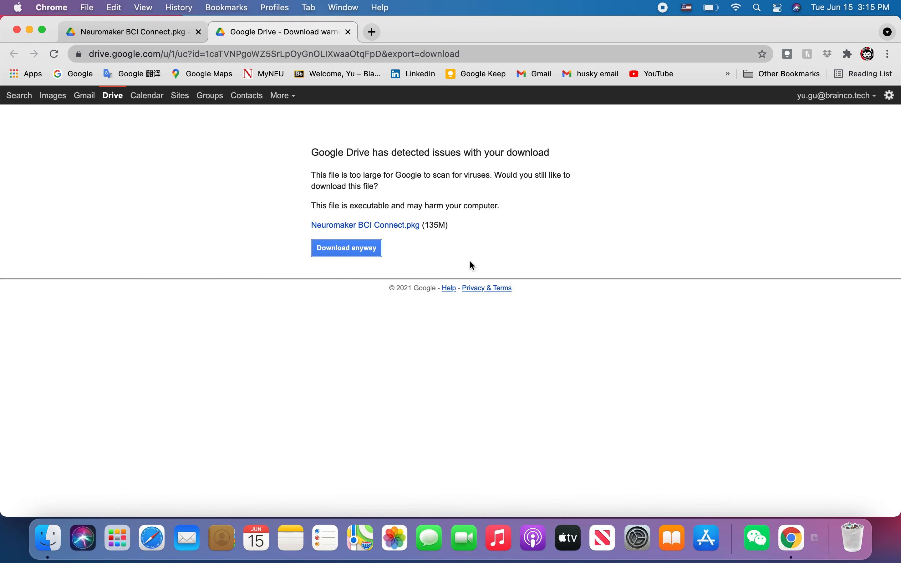
left_click(18, 8)
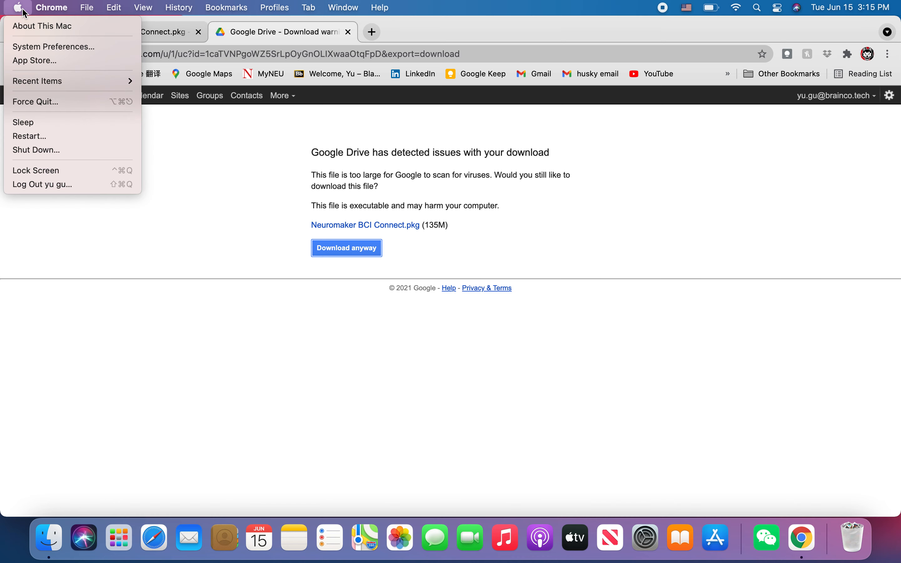
left_click(26, 48)
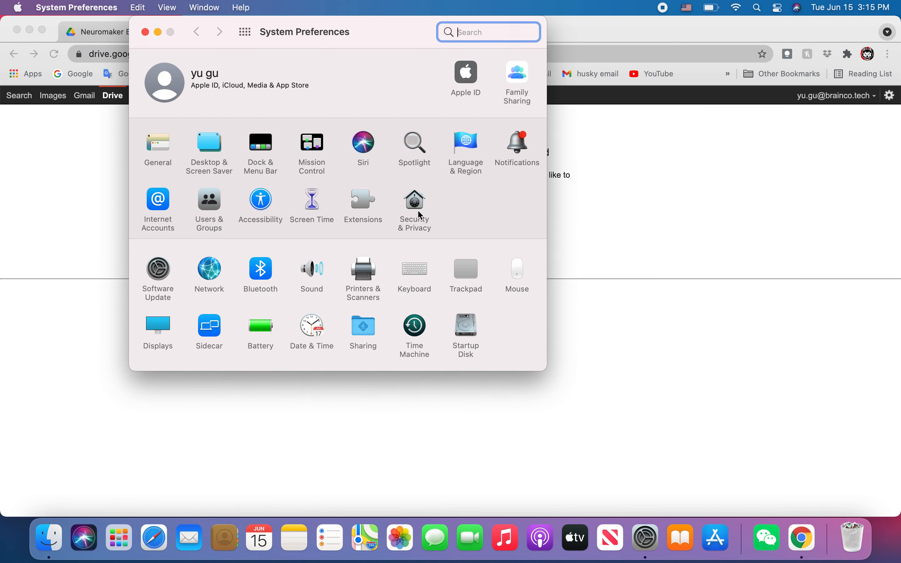
left_click(419, 209)
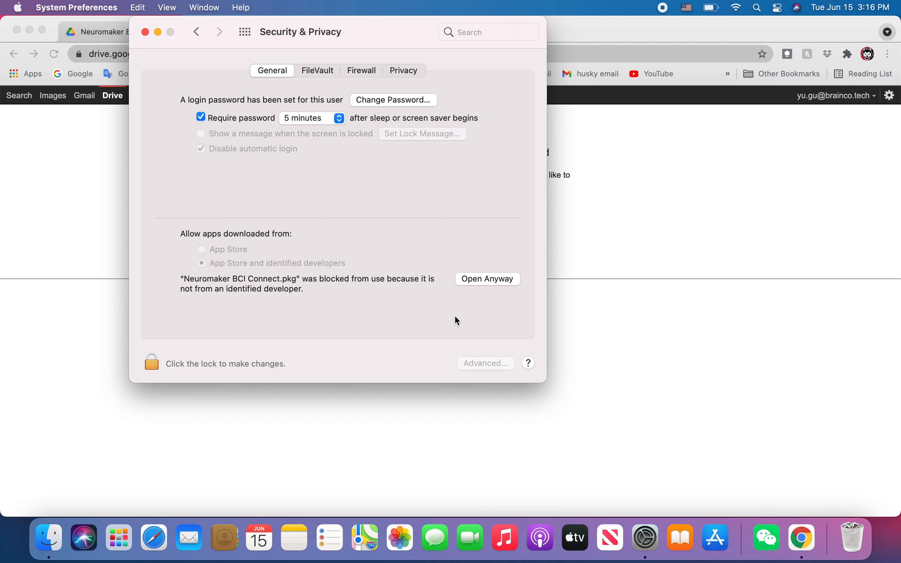
left_click(477, 280)
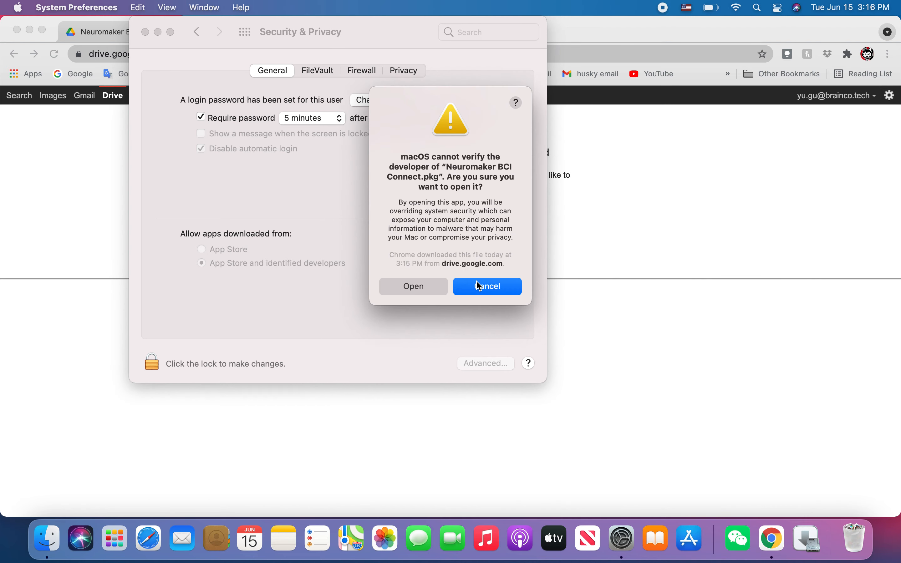
Install Neuromaker BCI Connect on Macintosh HD, accepting the licence and authorizing with the account password
left_click(407, 290)
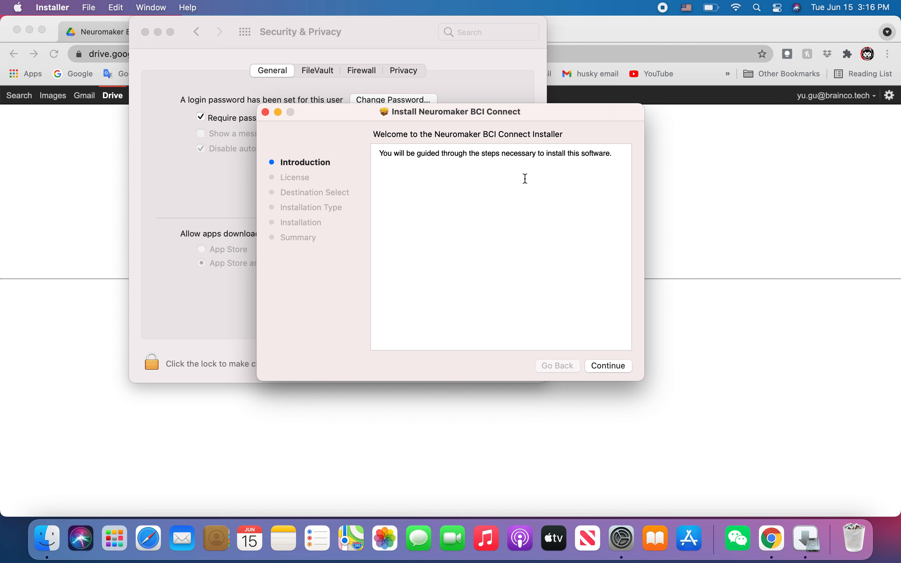
left_click(605, 364)
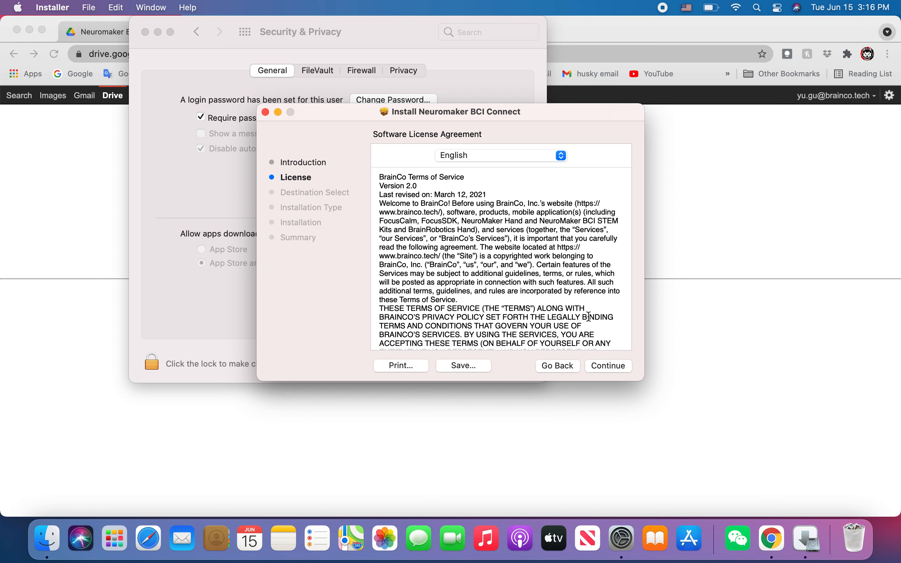
left_click(609, 366)
left_click(571, 284)
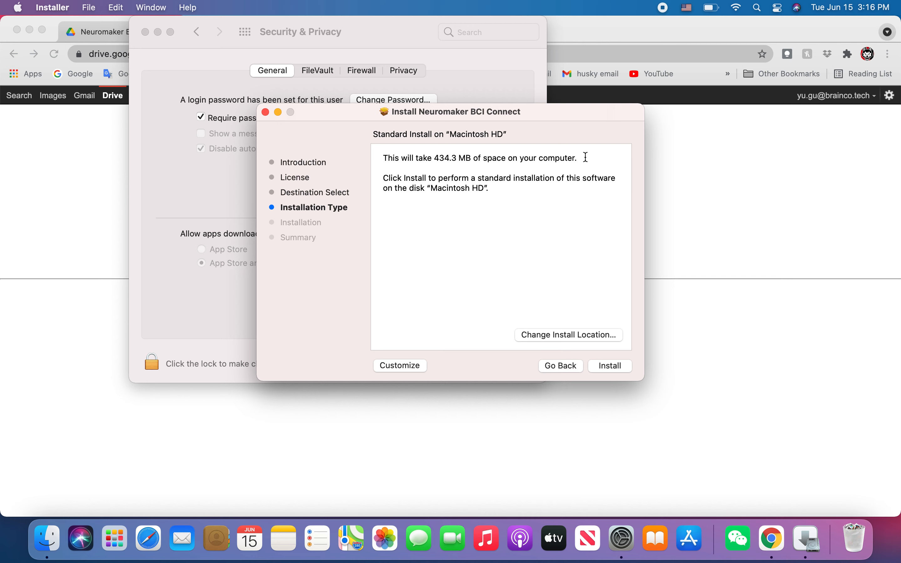
left_click(607, 368)
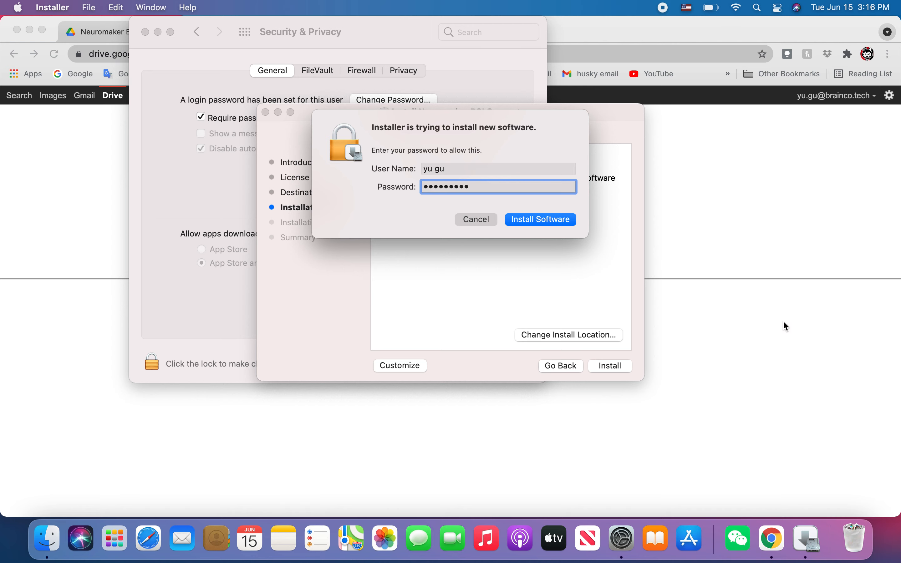
left_click(557, 221)
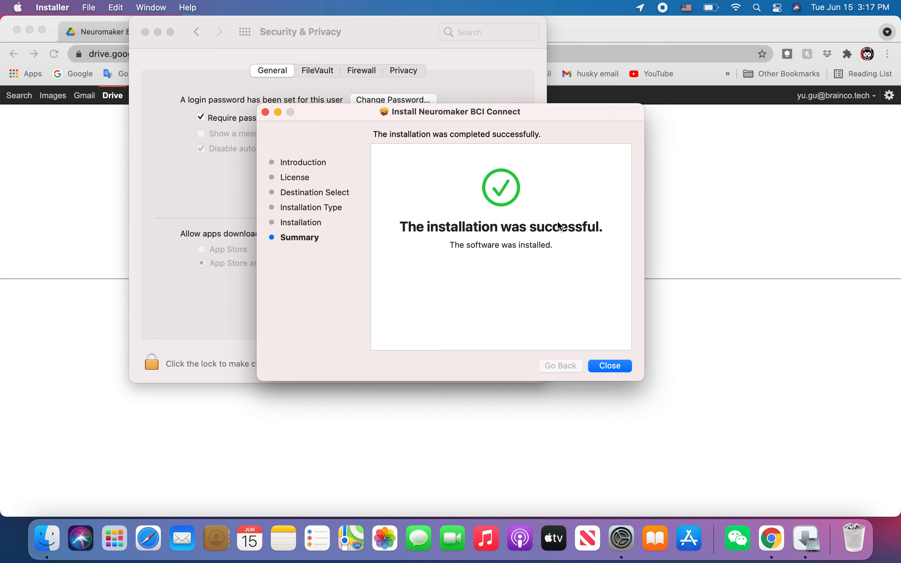
Close the Installer, dismiss the could-not-move-to-Trash alert, and show Launchpad
left_click(623, 367)
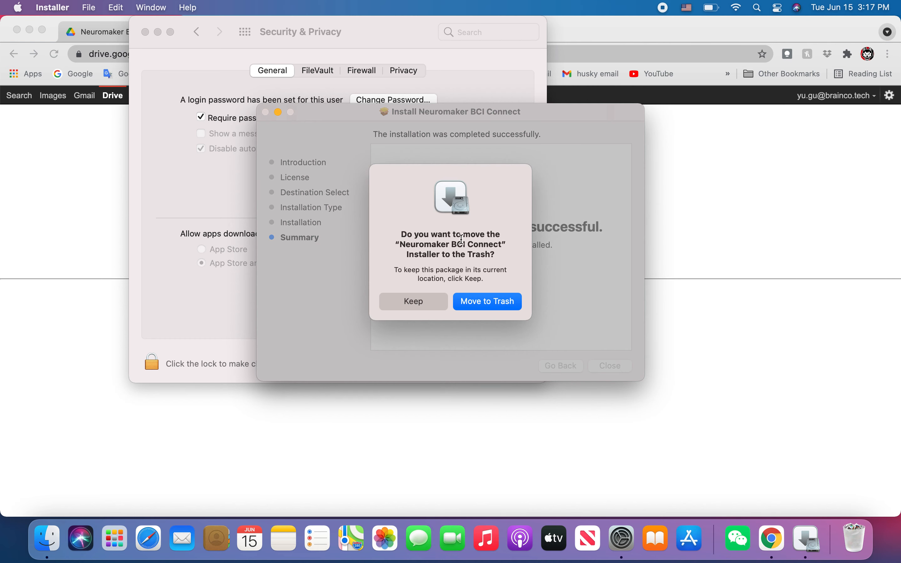
left_click(494, 305)
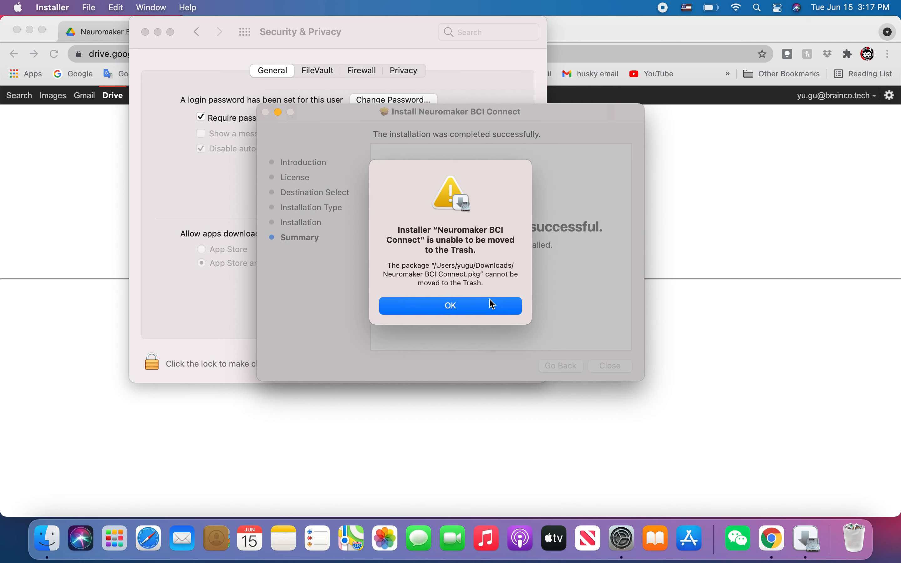
left_click(476, 311)
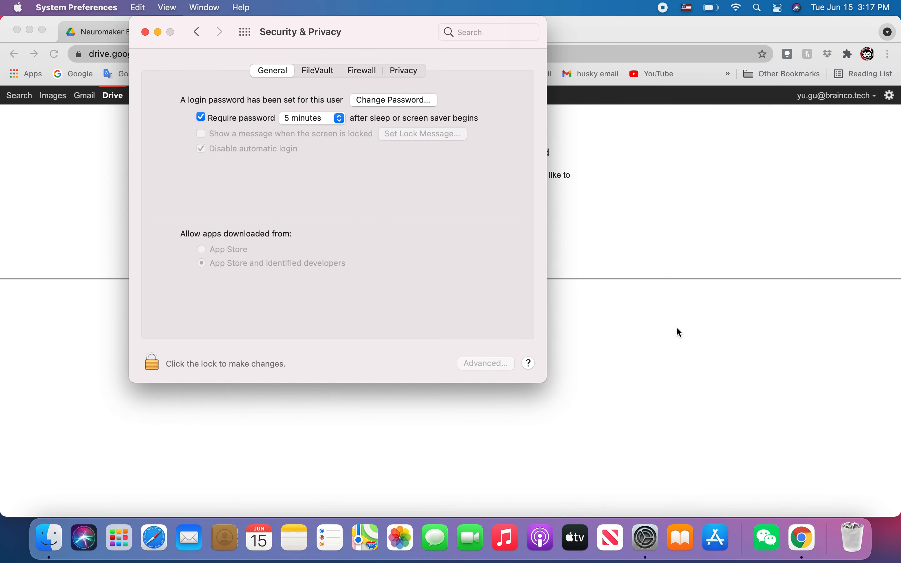
left_click(119, 539)
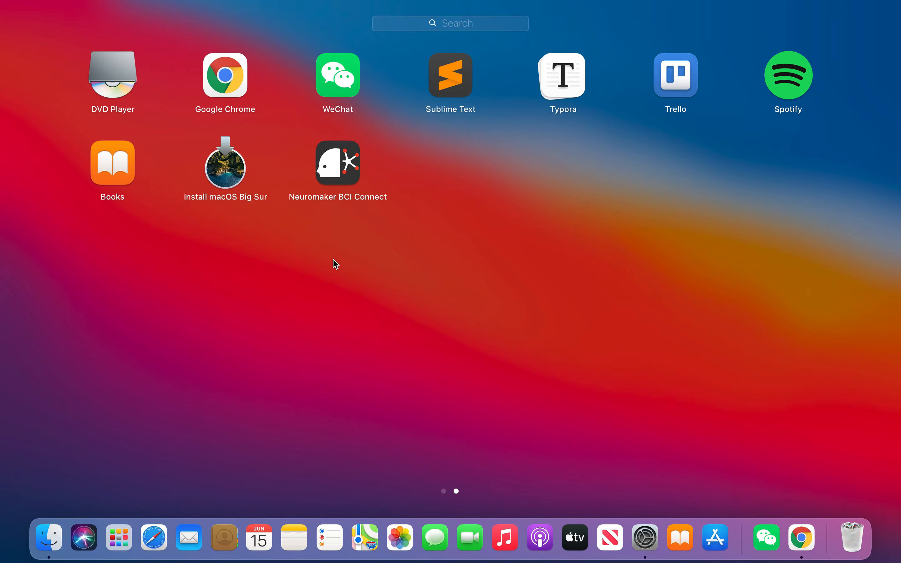
Launch Neuromaker BCI Connect, close Security & Privacy, and choose 'First time use?'
left_click(344, 177)
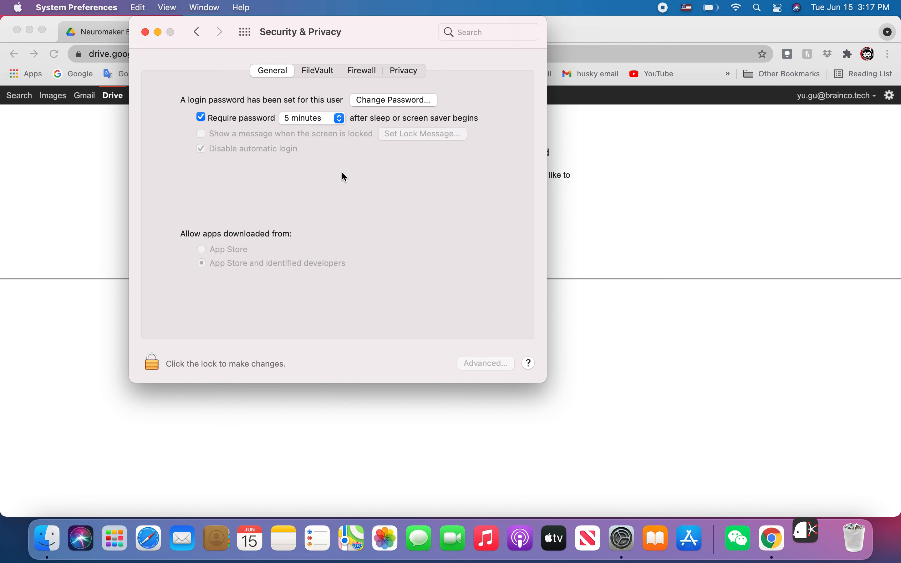
left_click(145, 31)
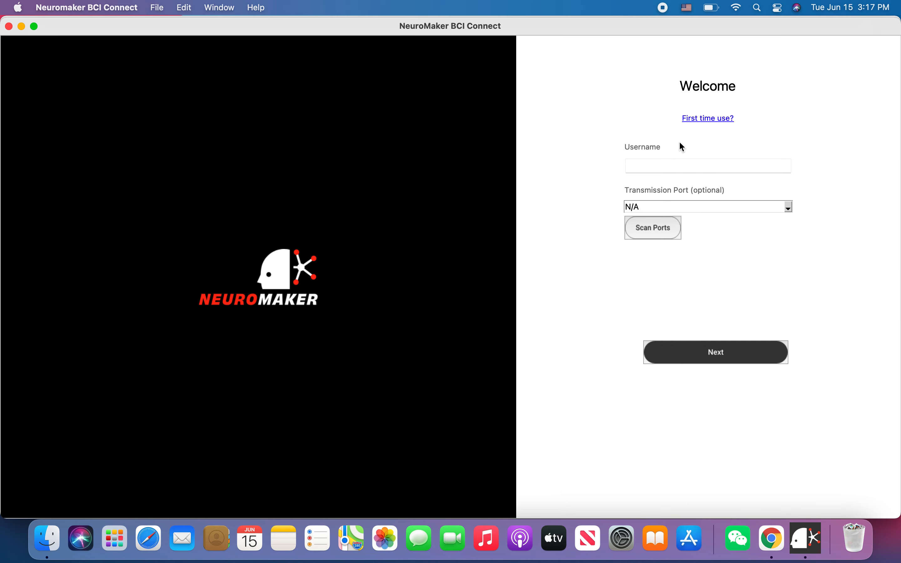
left_click(712, 122)
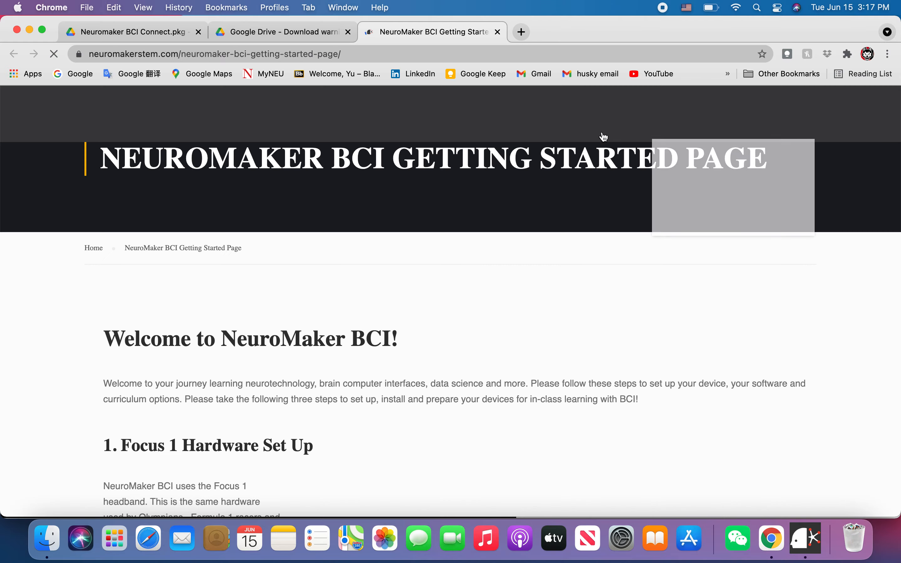
Scroll through the Getting Started page's curriculum lists and back up to section 2
scroll(321, 295, "down", 3)
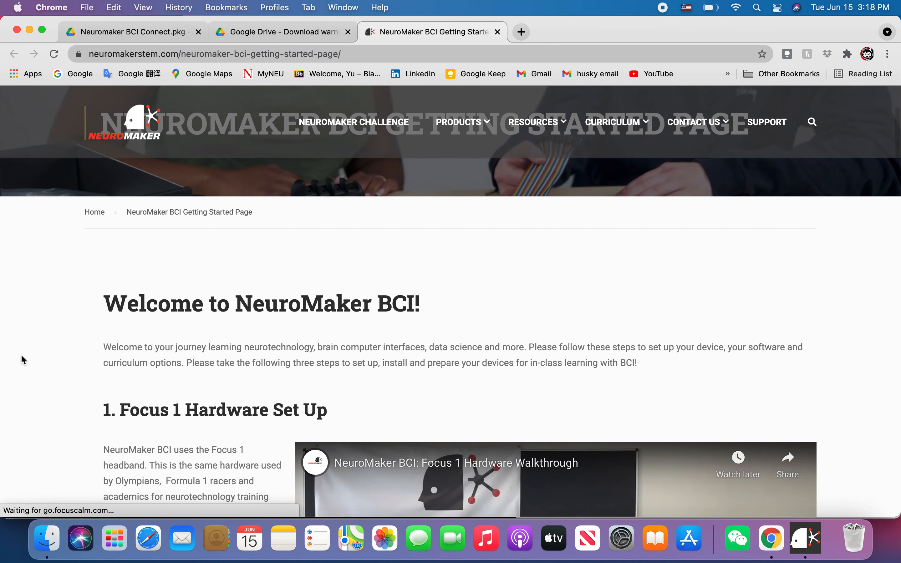
scroll(22, 357, "down", 10)
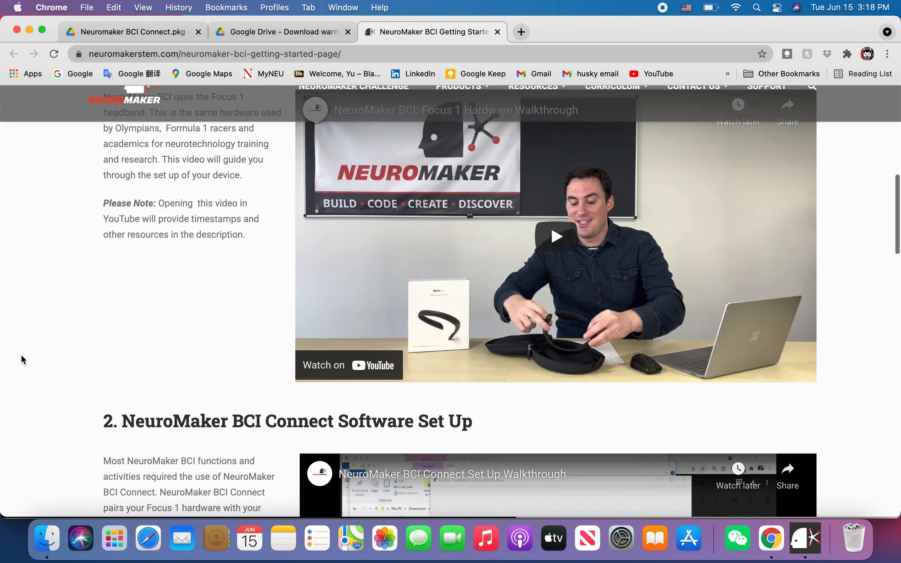
scroll(22, 358, "down", 15)
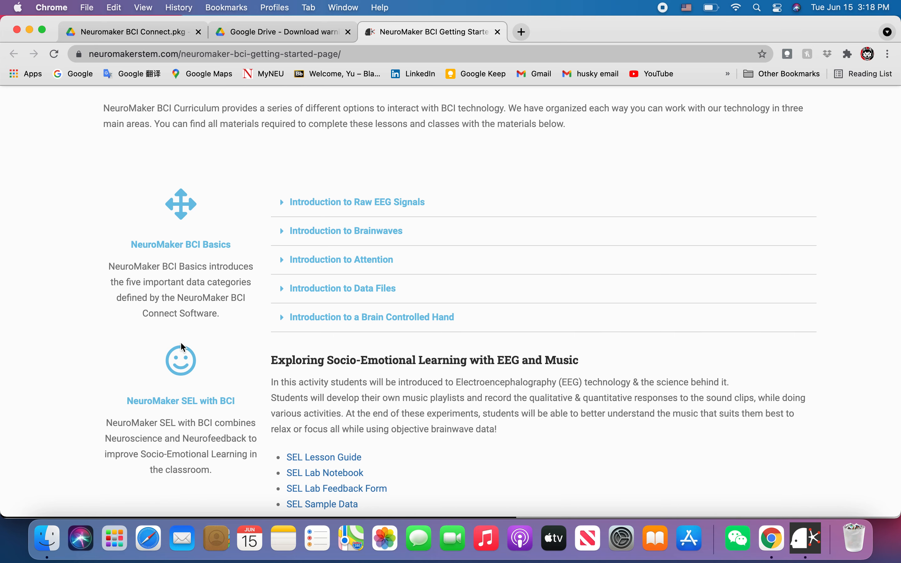
scroll(169, 336, "down", 3)
scroll(169, 336, "up", 2)
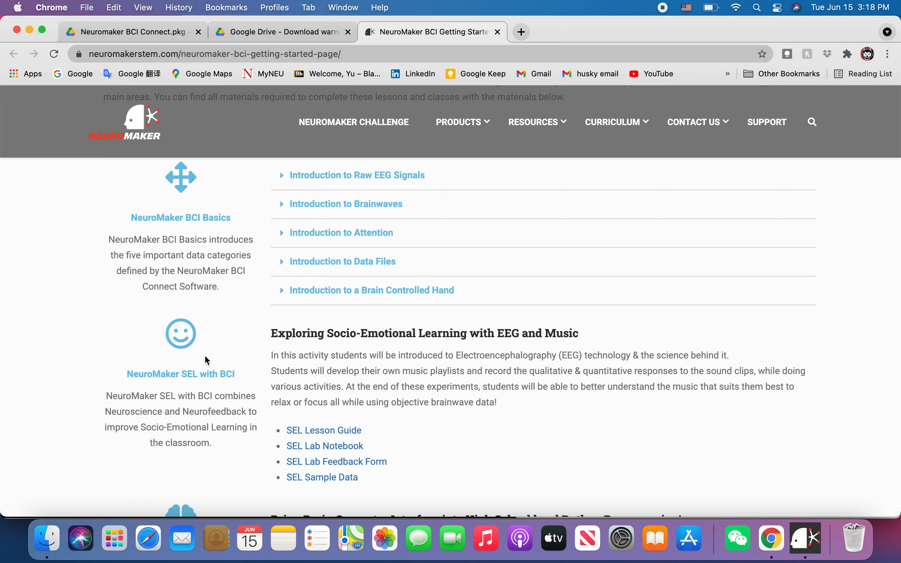
scroll(205, 357, "up", 18)
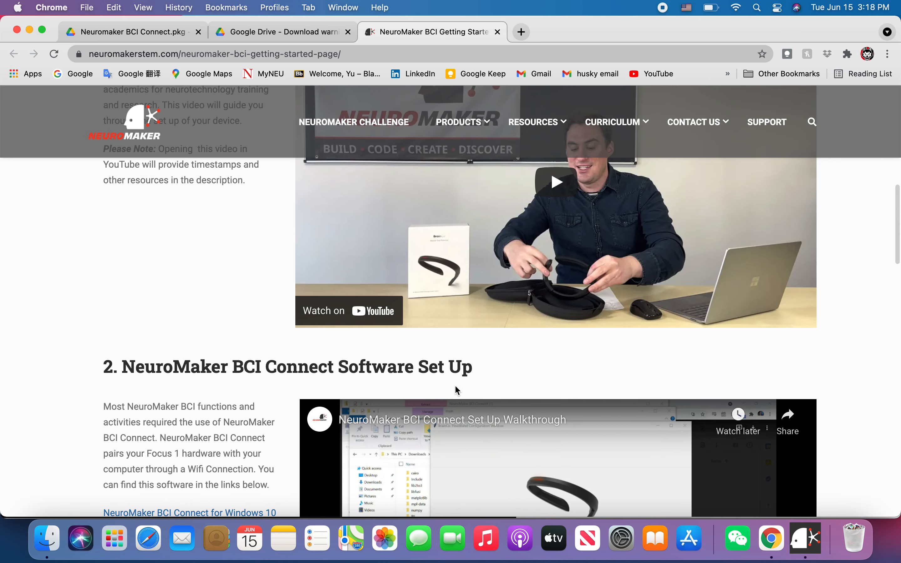
Return to BCI Connect's Welcome screen and enter the user's username
left_click(815, 545)
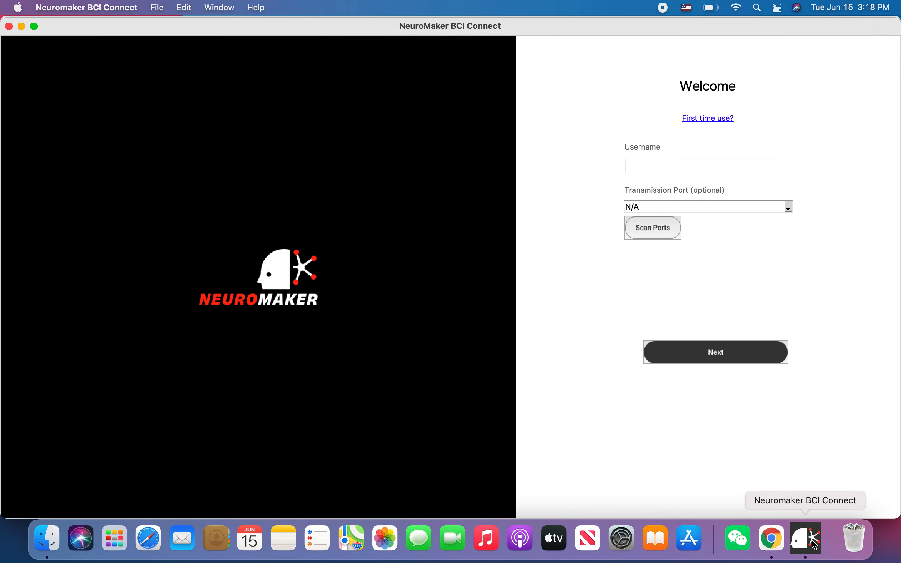
left_click(665, 165)
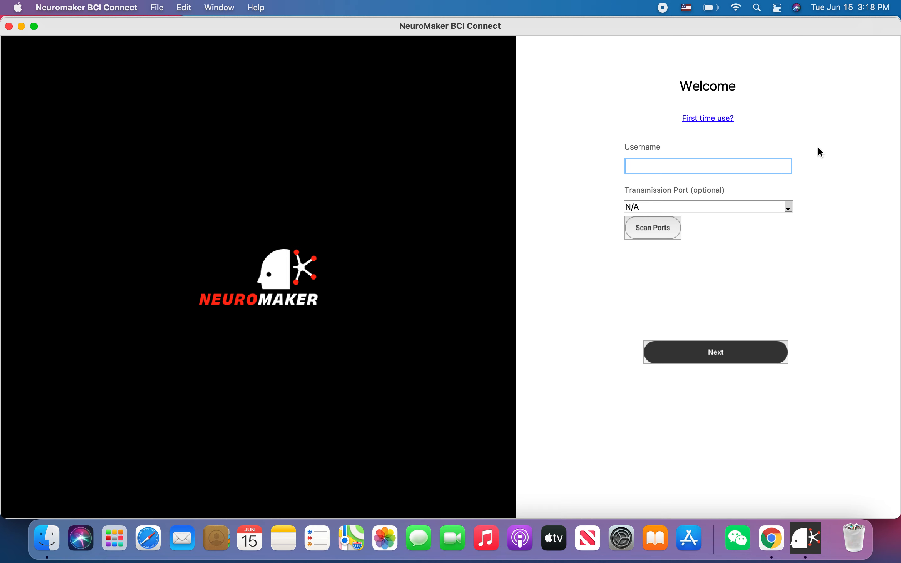
Continue from the Welcome screen to the headband pairing steps
left_click(726, 354)
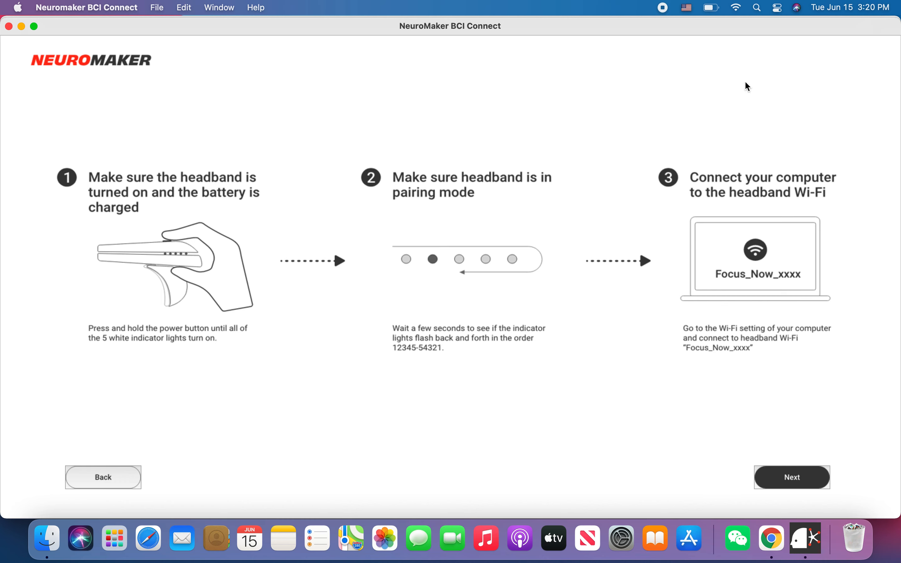
Join the Focus_Now_232A Wi-Fi network from the menu bar
left_click(738, 8)
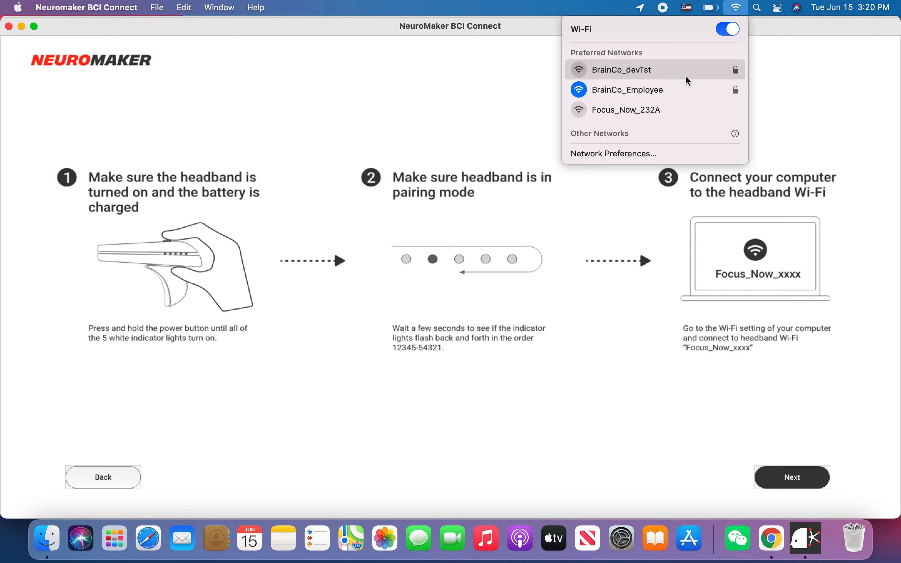
left_click(662, 111)
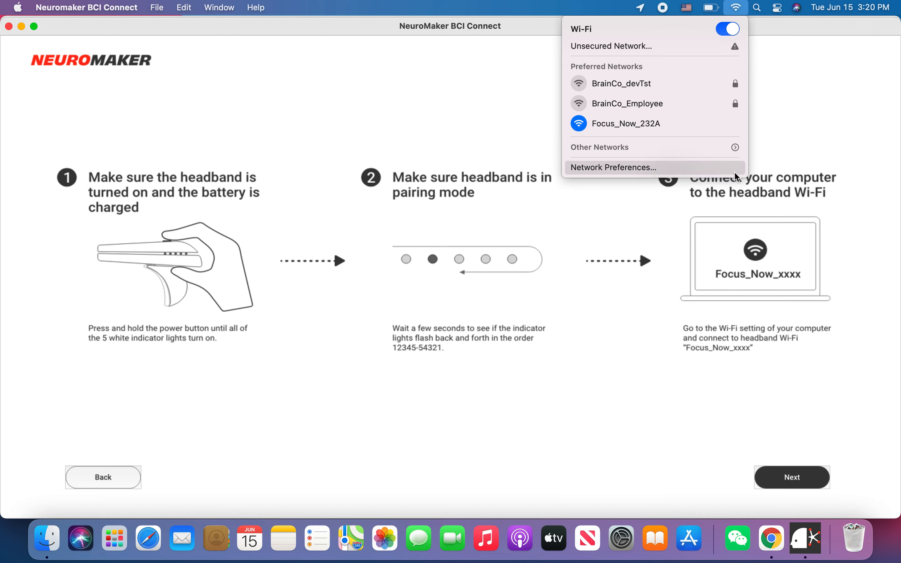
left_click(719, 270)
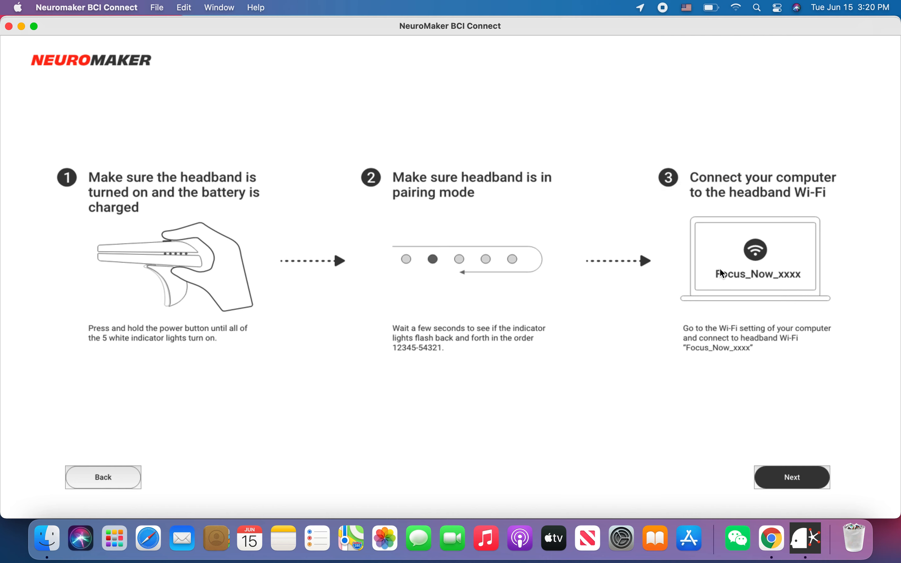
Advance to the headband serial step, confirm Wi-Fi is Focus_Now_232A, and enter the SN digits 232a
left_click(802, 480)
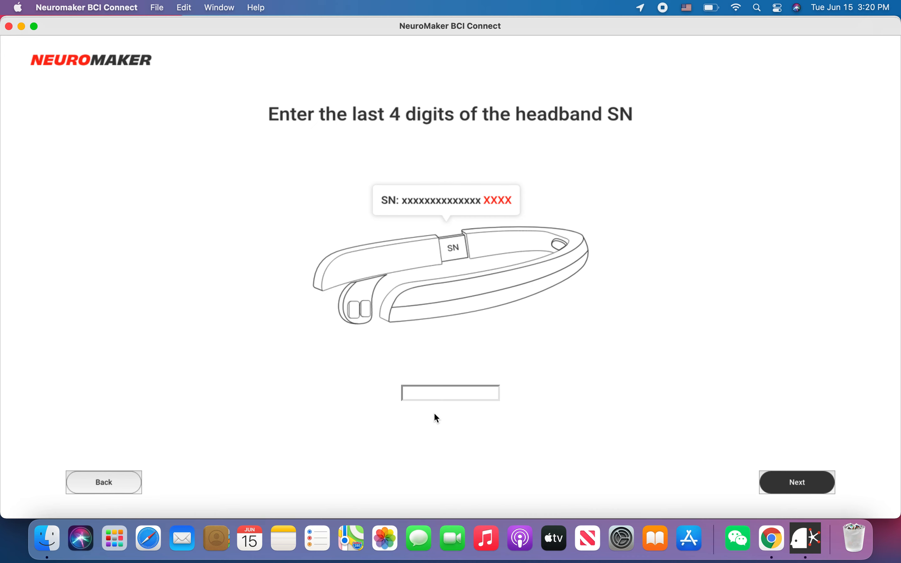
left_click(432, 400)
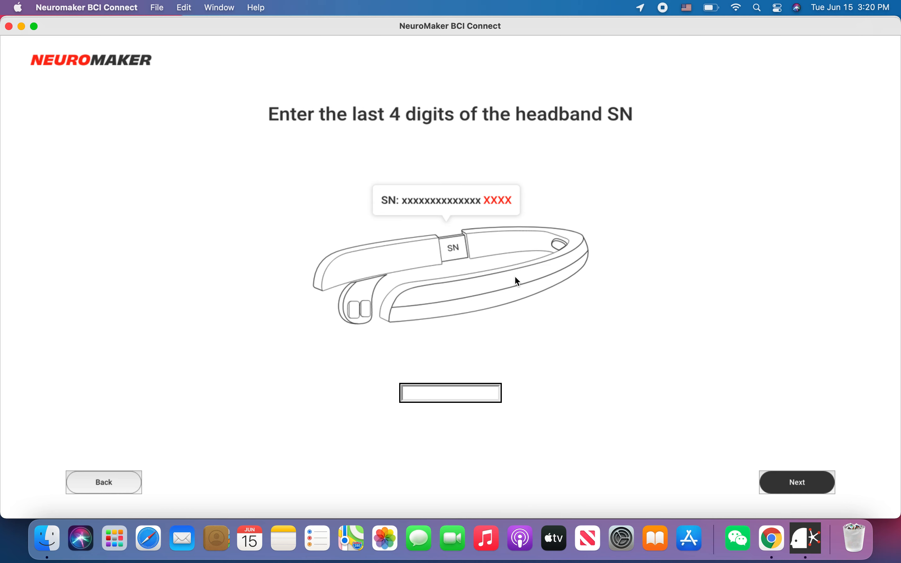
left_click(738, 8)
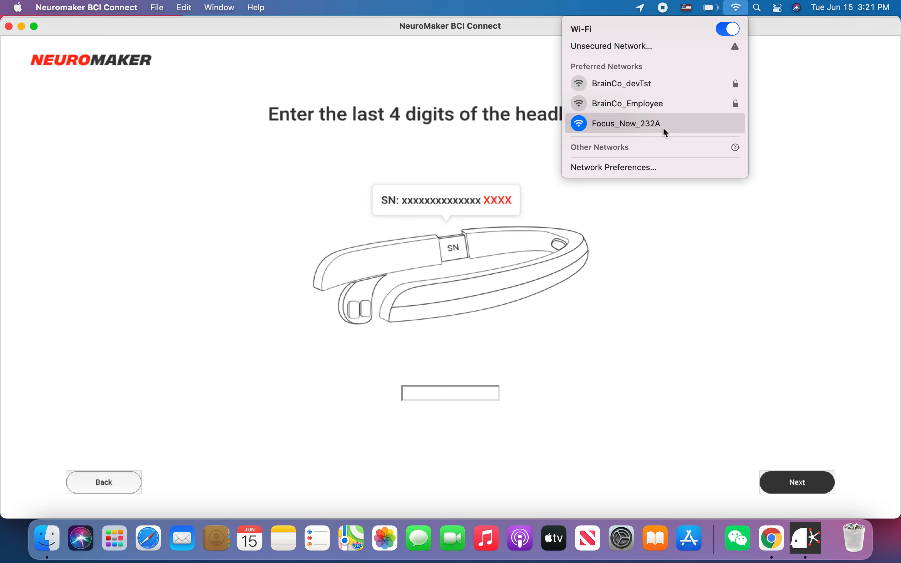
left_click(456, 387)
type("23")
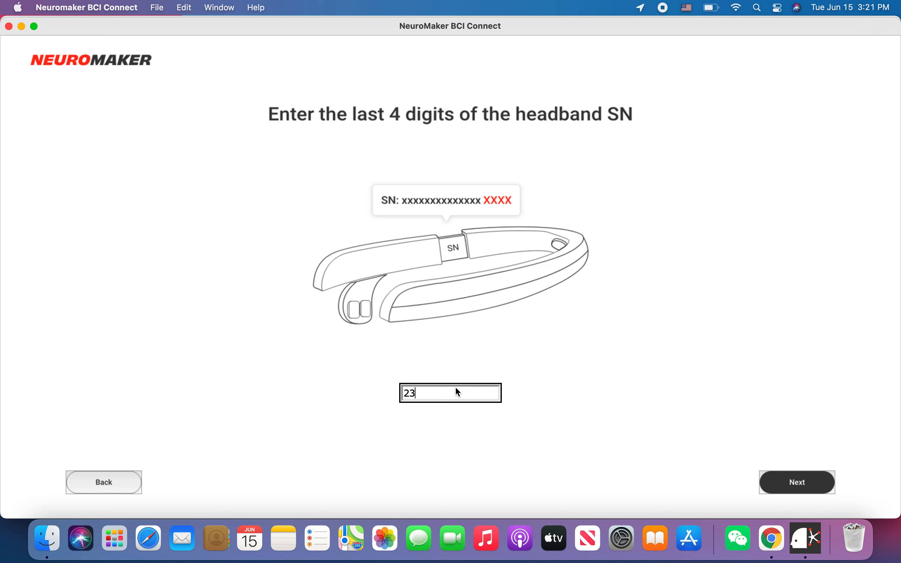
type("2a")
Submit the serial digits and allow incoming connections in the macOS firewall prompt
left_click(812, 482)
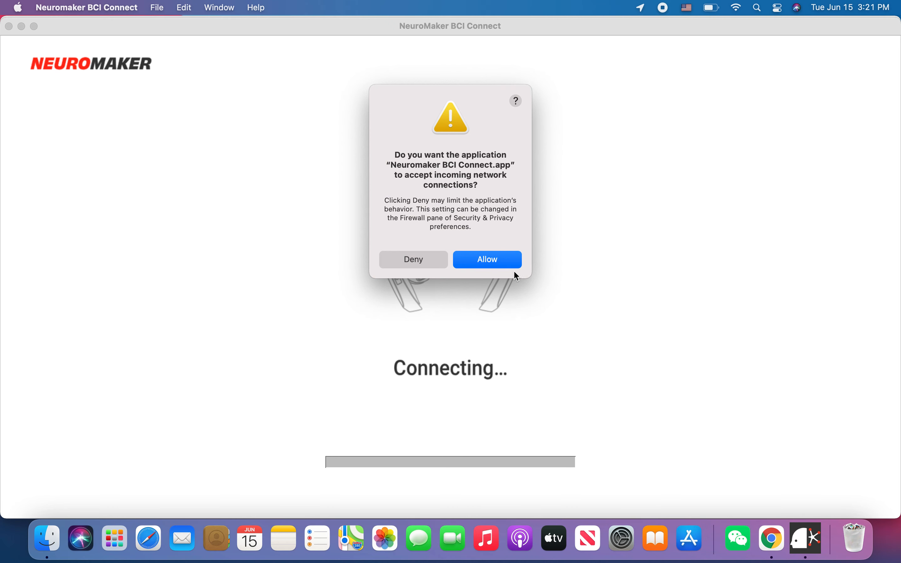
left_click(501, 262)
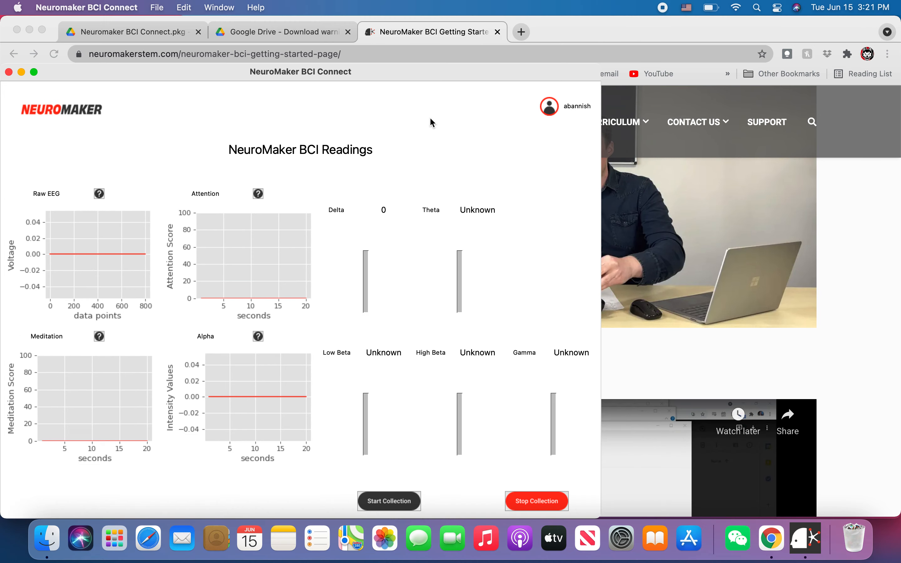
Maximize the readings window, read the Raw EEG explanation, then scroll Chrome's getting-started page to its curriculum
double_click(452, 82)
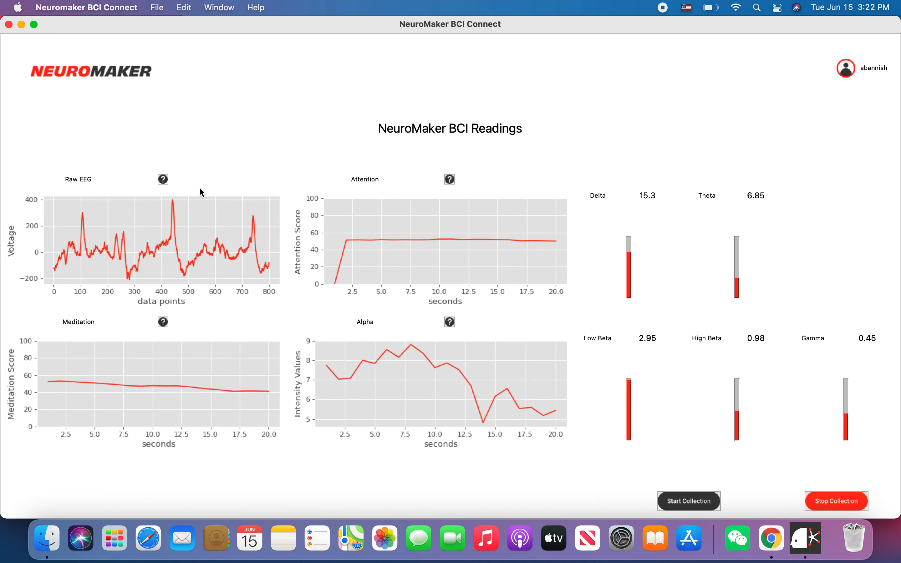
left_click(163, 180)
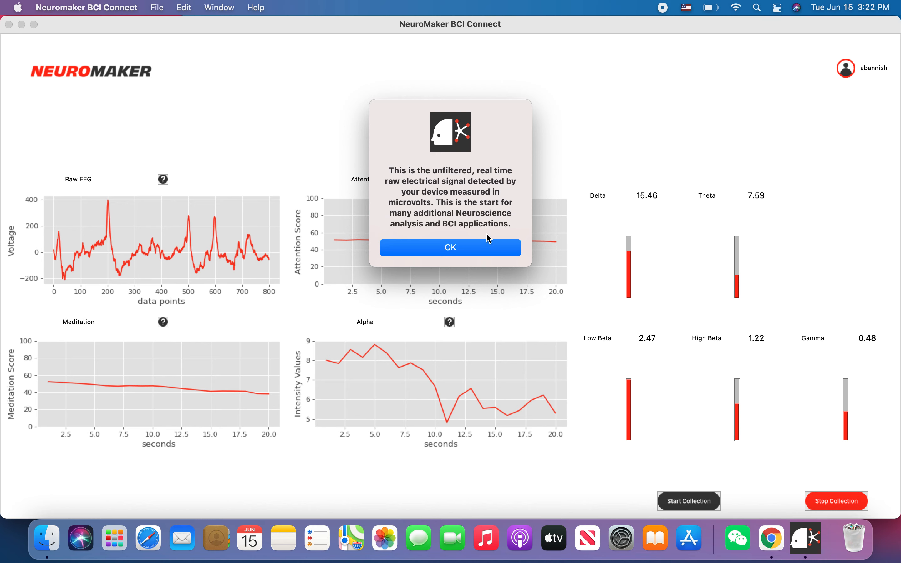
left_click(470, 251)
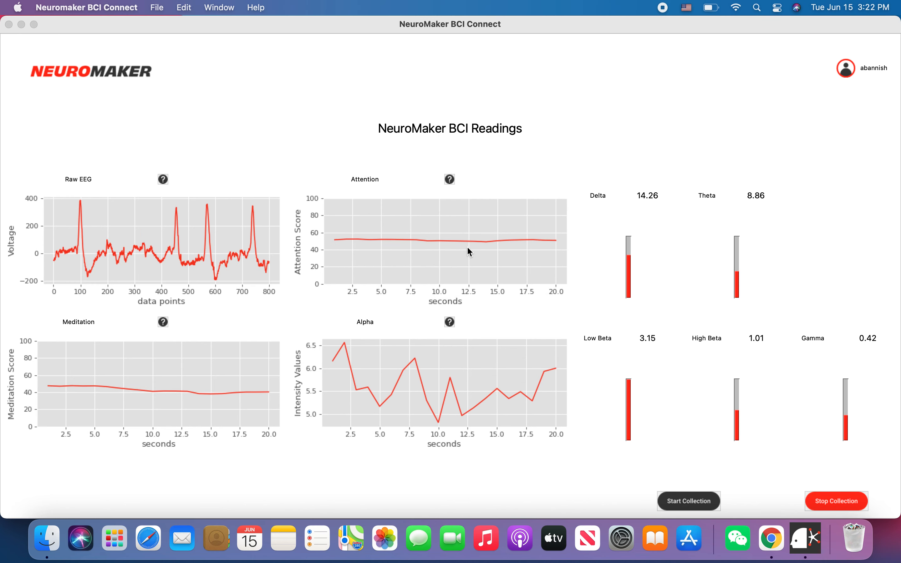
left_click(779, 557)
scroll(206, 362, "down", 10)
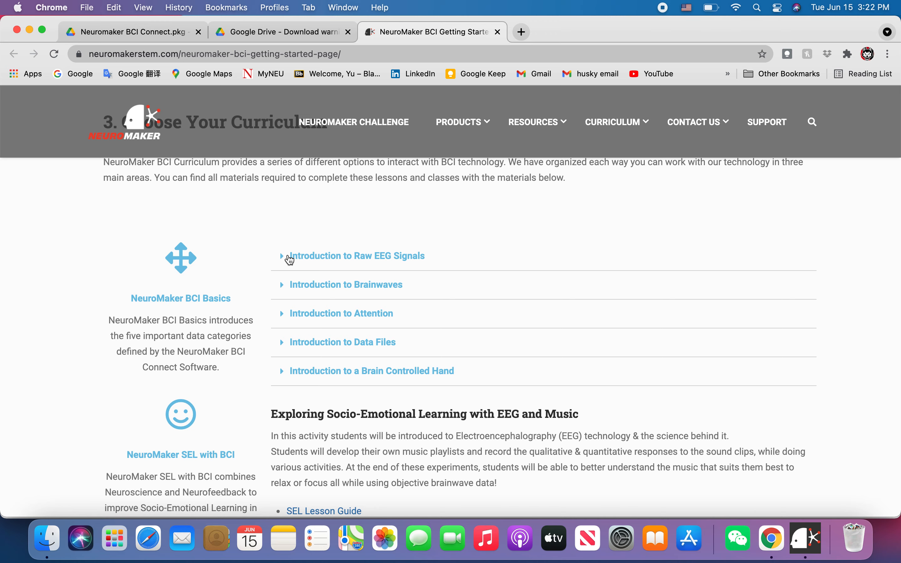
Check the live readings, expand and collapse Chrome's Introduction to Data Files section, then return to BCI Connect
left_click(799, 556)
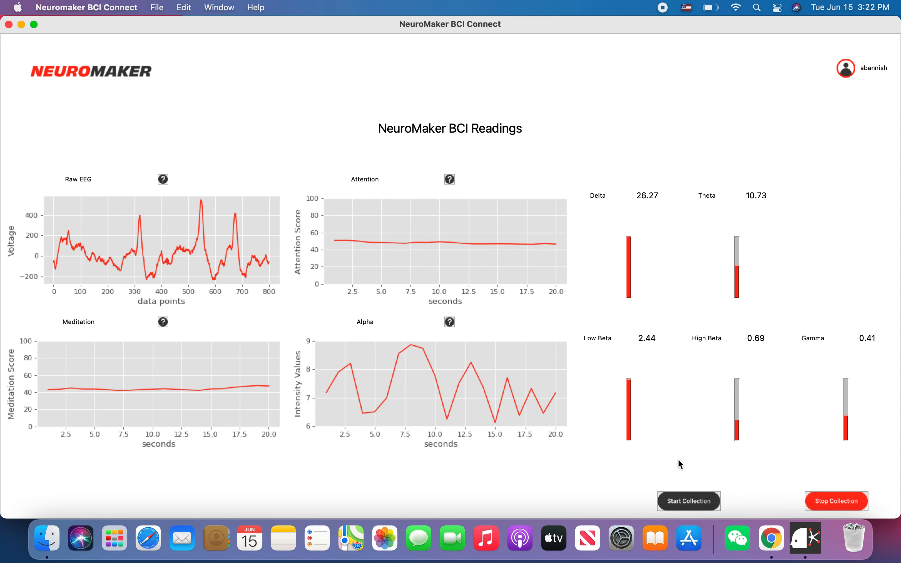
left_click(772, 538)
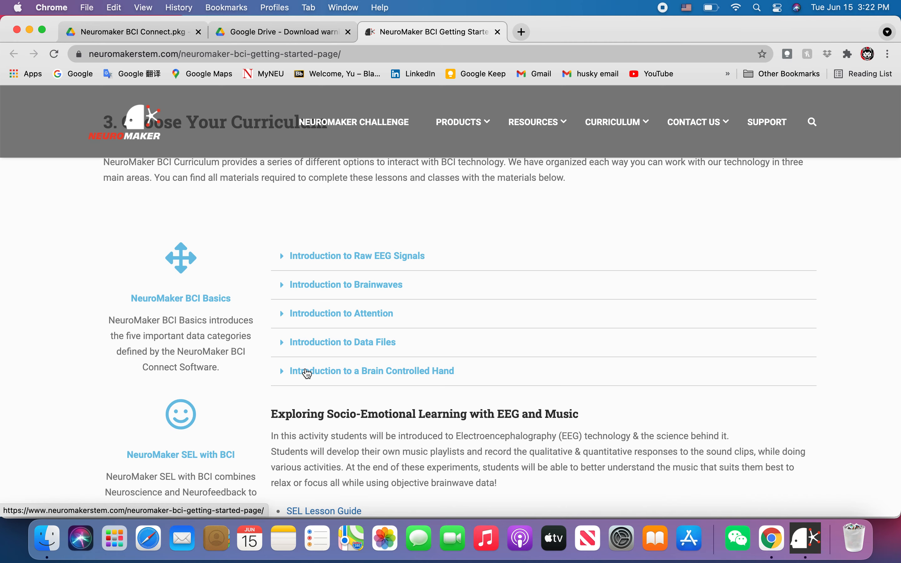
scroll(308, 374, "down", 2)
left_click(330, 323)
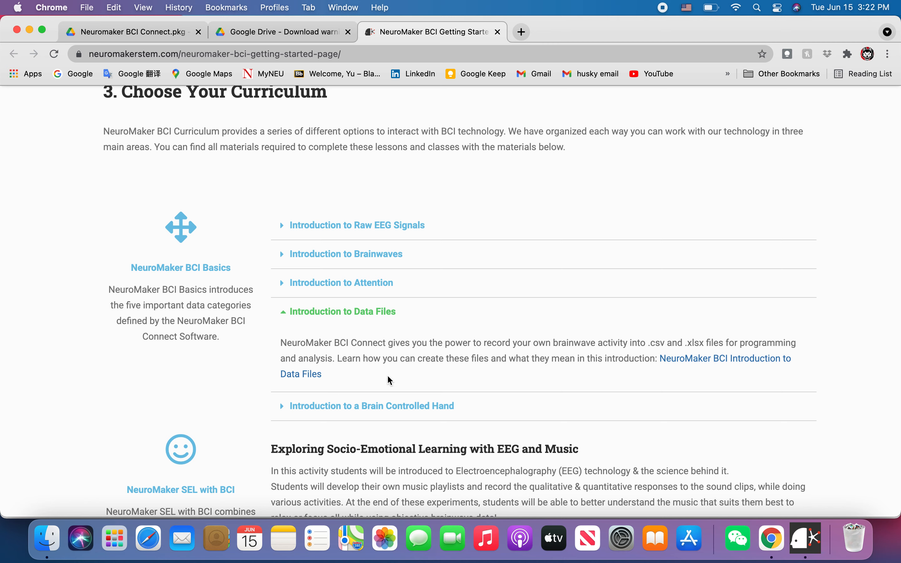
left_click(359, 317)
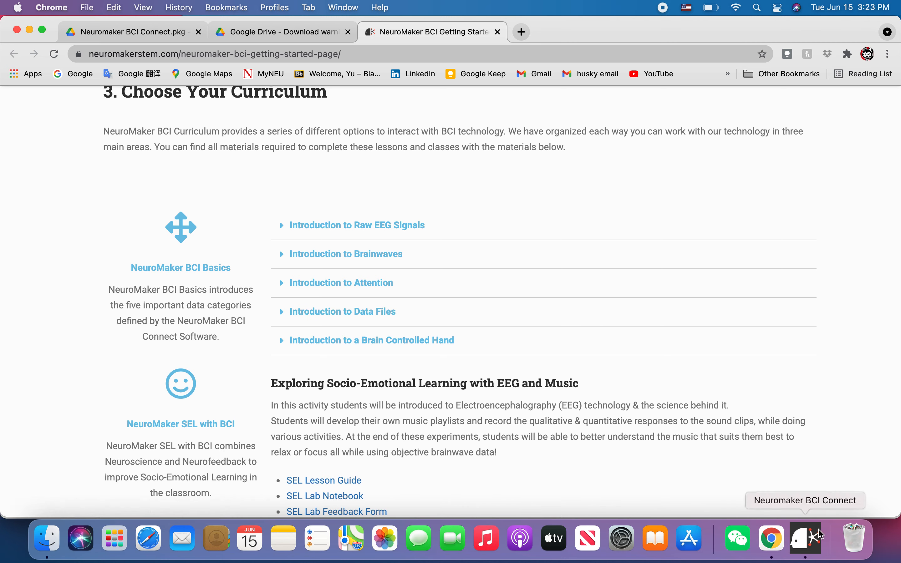
left_click(815, 539)
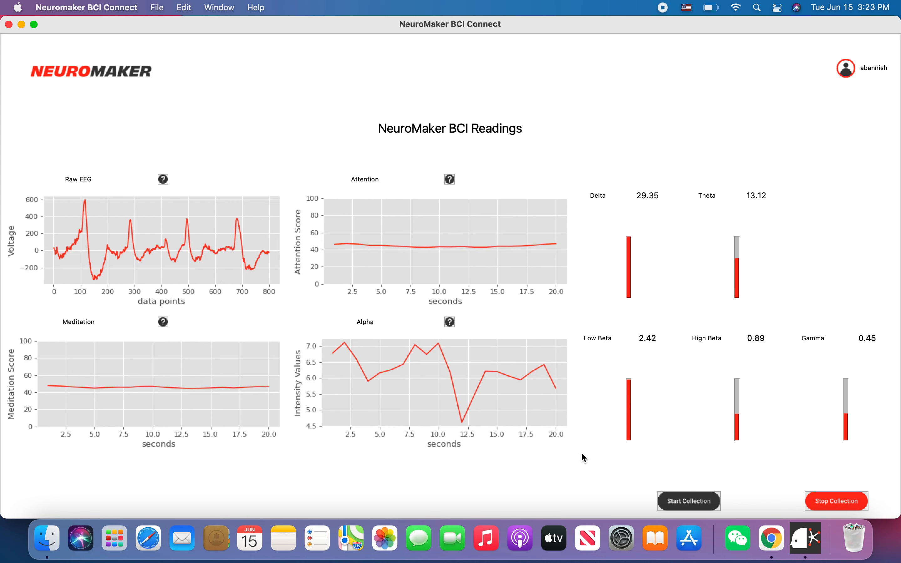
Record about 15 seconds of brainwave data to results1.xls, dismiss the save notice, and minimize BCI Connect
left_click(702, 506)
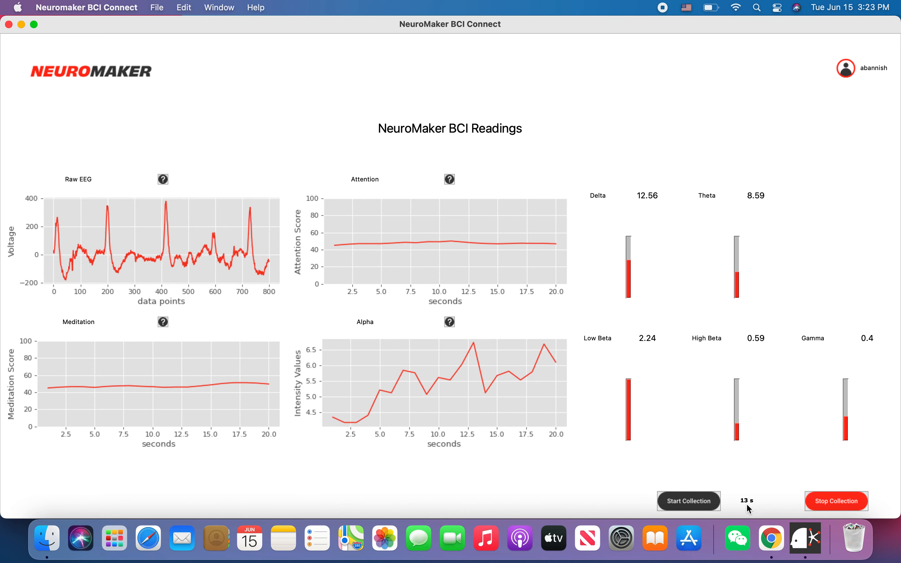
left_click(831, 505)
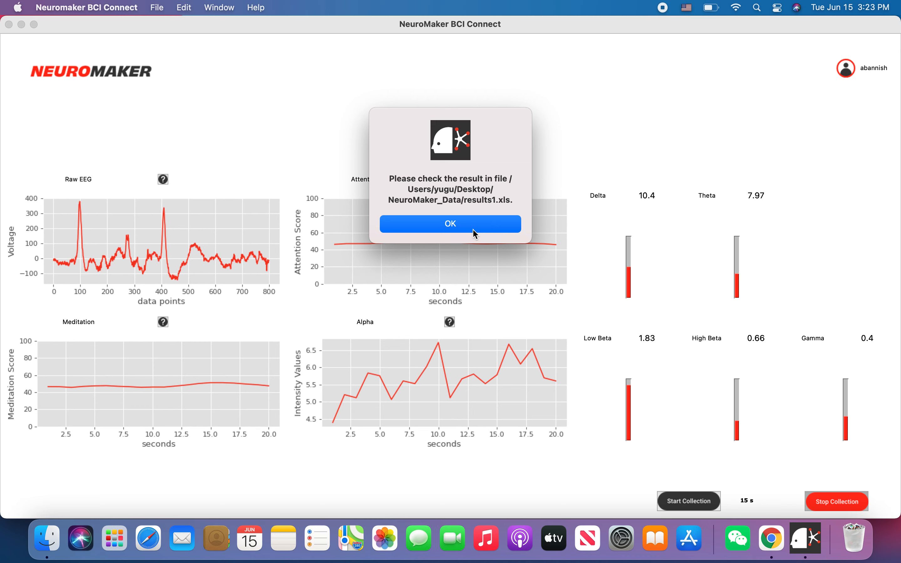
left_click(475, 222)
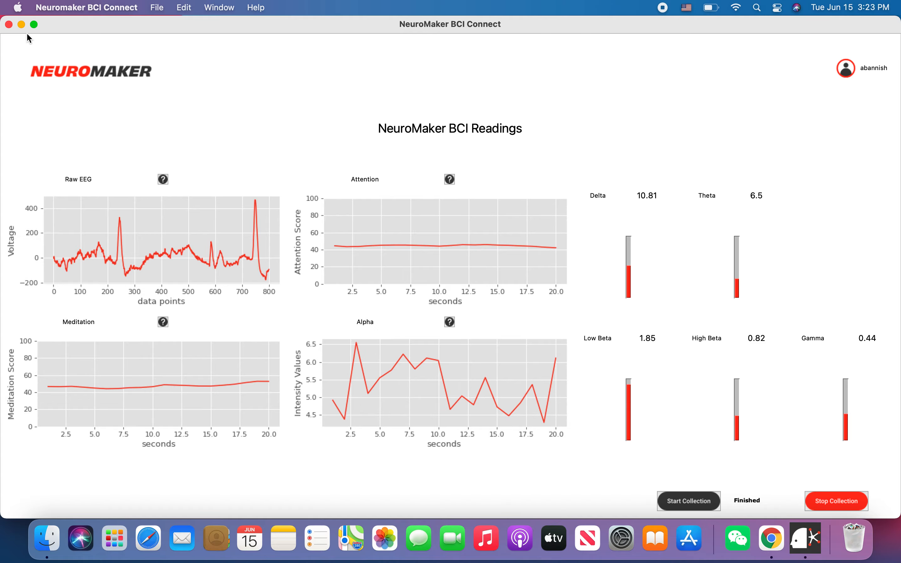
left_click(21, 24)
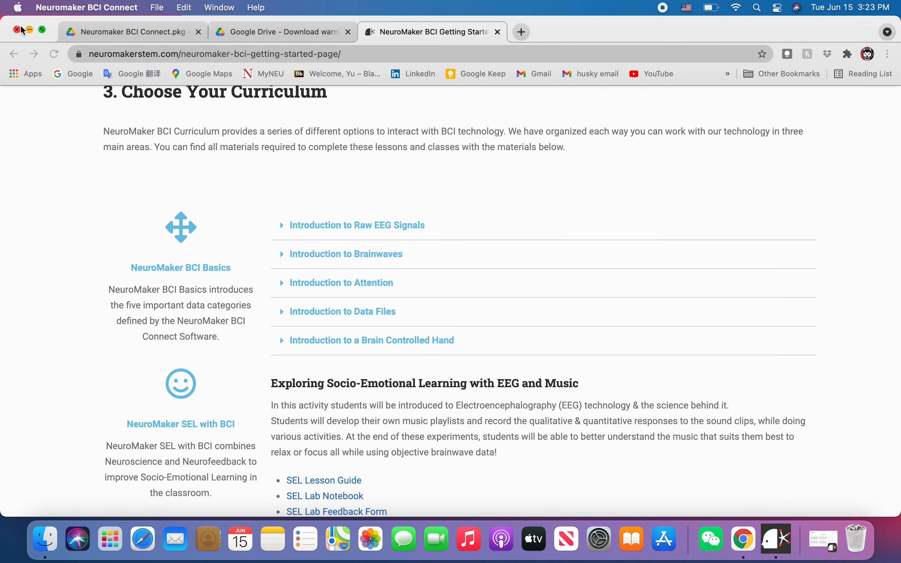
Minimize Chrome and open the desktop NeuroMaker_Data folder to confirm results1.xls (96 KB) is there
left_click(30, 31)
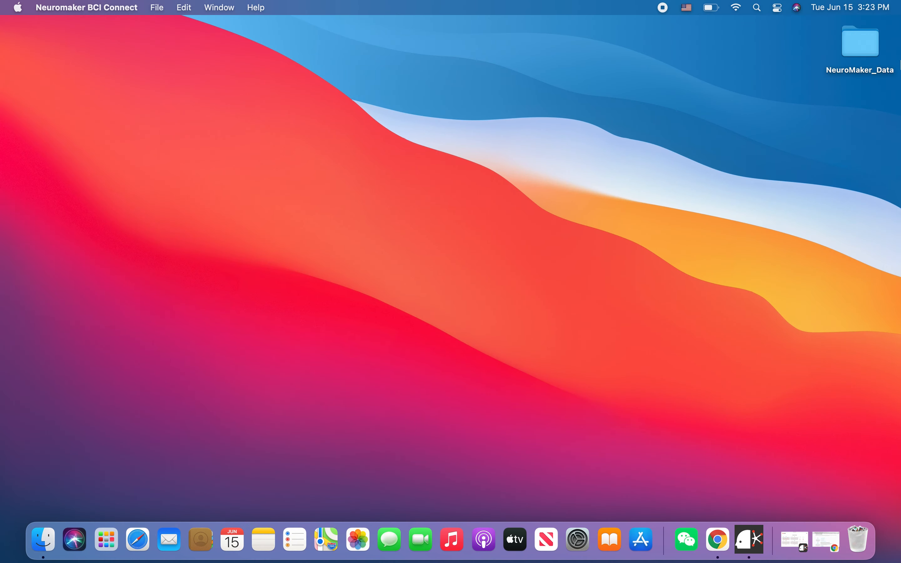
double_click(859, 76)
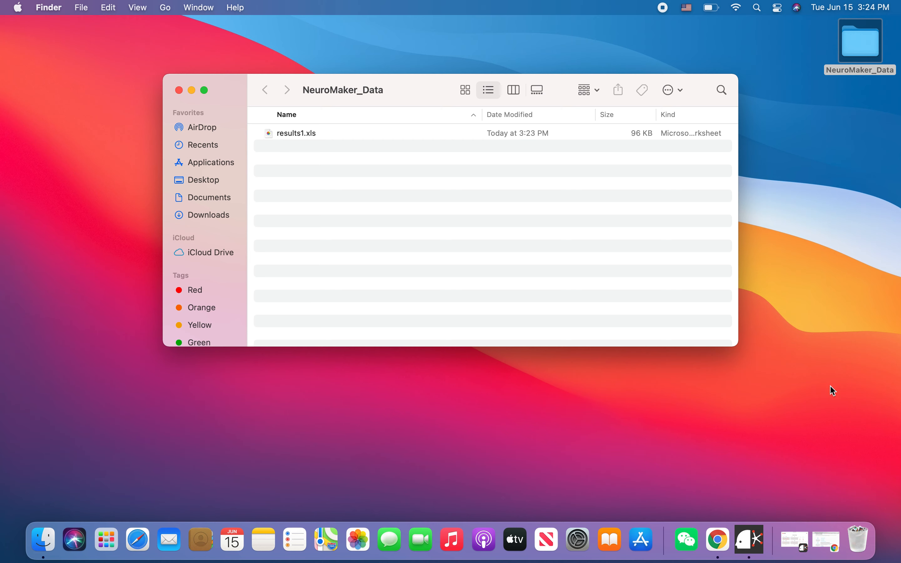
left_click(758, 530)
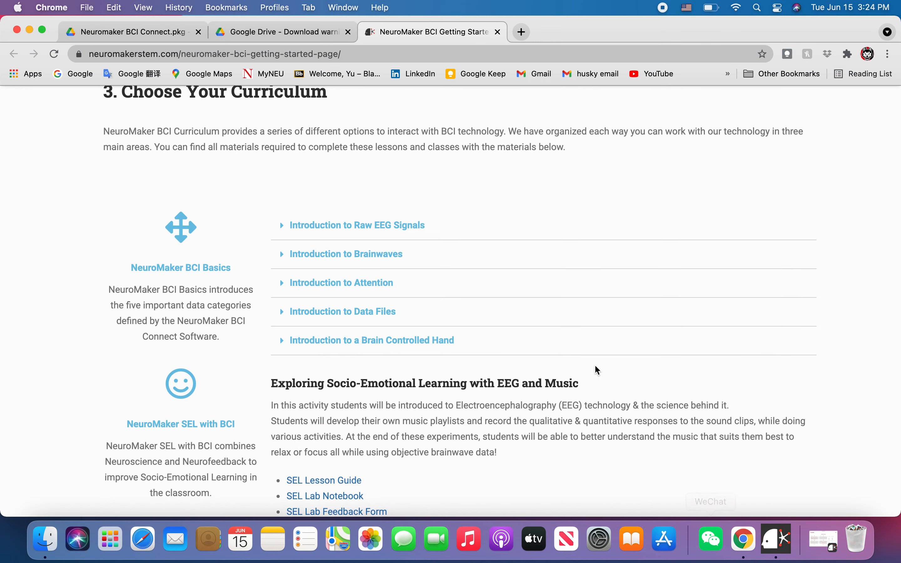
Scroll Chrome's getting-started page back up to the Focus 1 Hardware section, then bring up screen capture controls
scroll(594, 364, "down", 15)
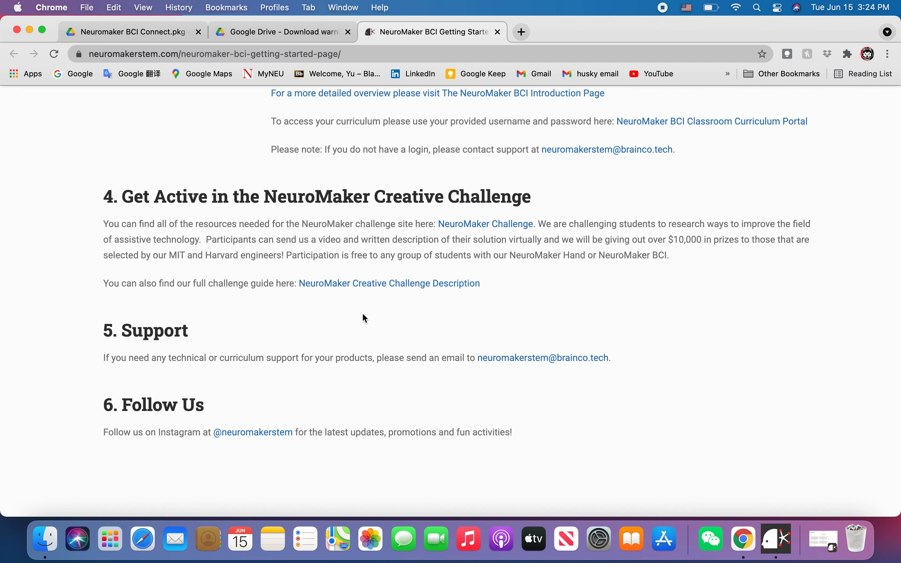
scroll(362, 315, "up", 3)
scroll(184, 287, "up", 20)
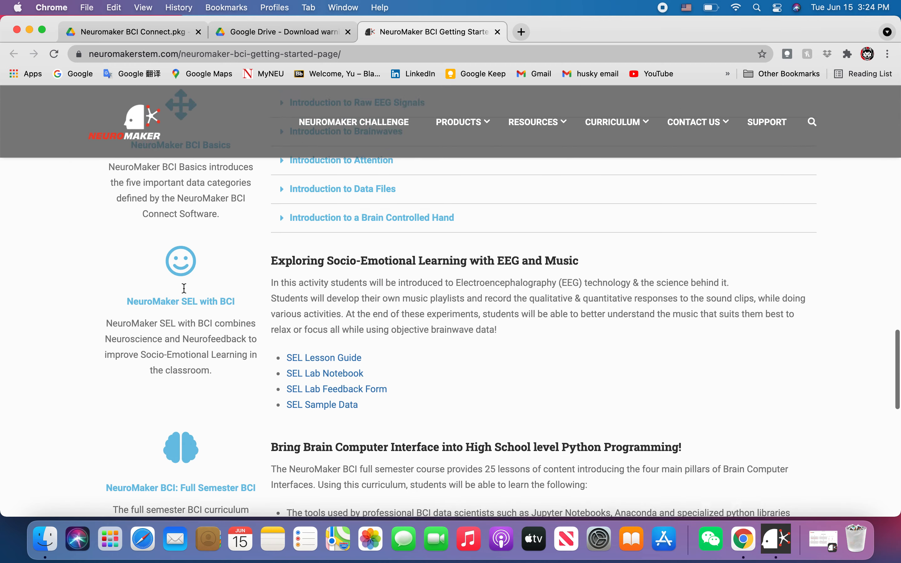
scroll(184, 288, "up", 18)
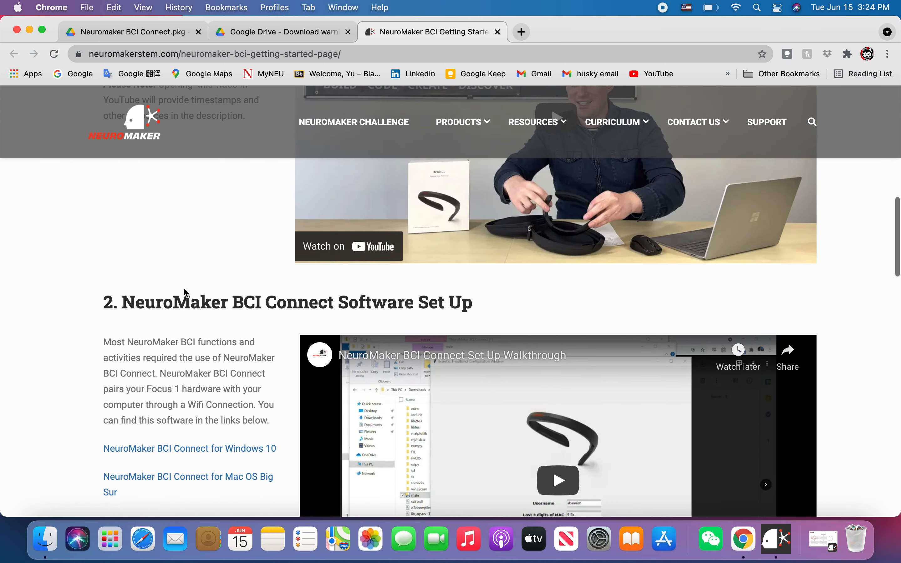
scroll(183, 289, "up", 3)
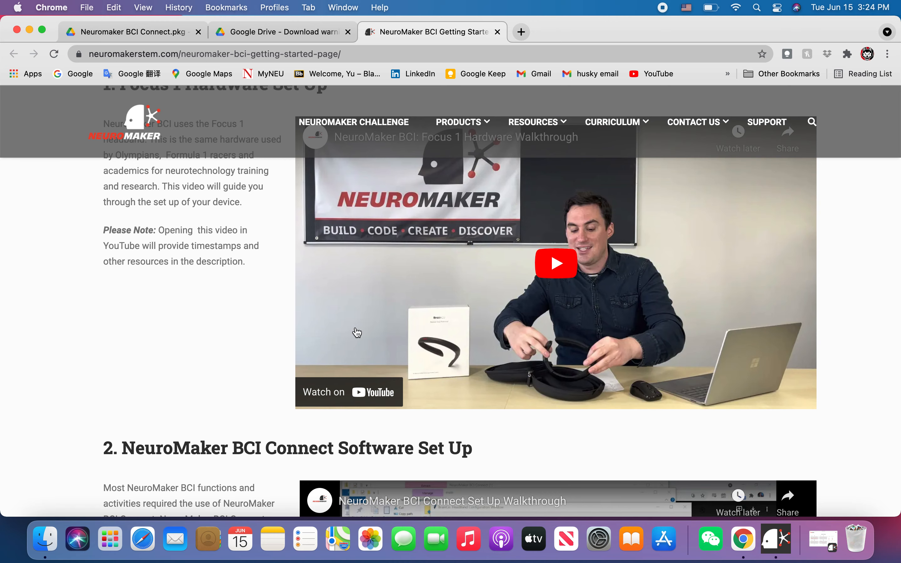
key("super+shift+5")
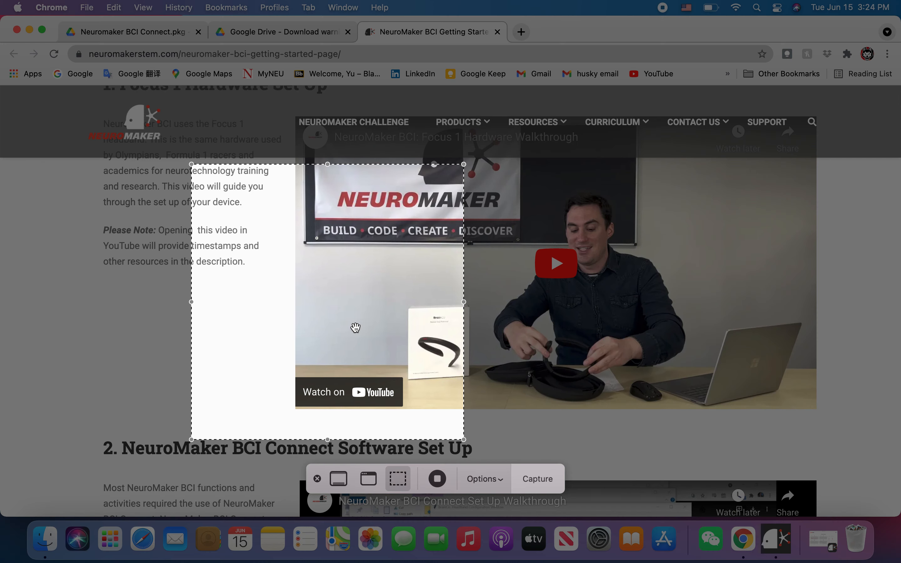